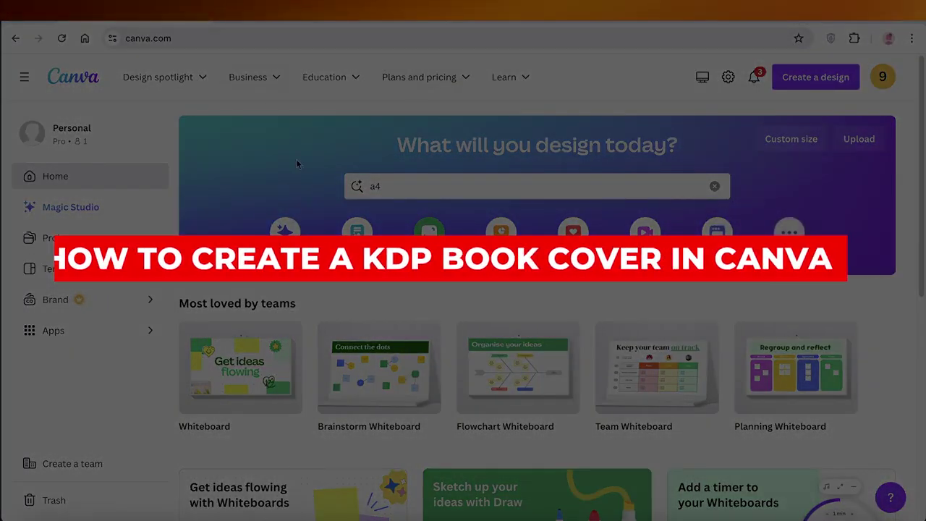
- Search Google for 'amazon' in a new tab and open the Amazon.com website
{"action": "scroll", "coordinate": [348, 217], "scroll_direction": "down", "scroll_amount": 2}
{"action": "key", "text": "ctrl+t"}
{"action": "type", "text": "amazon"}
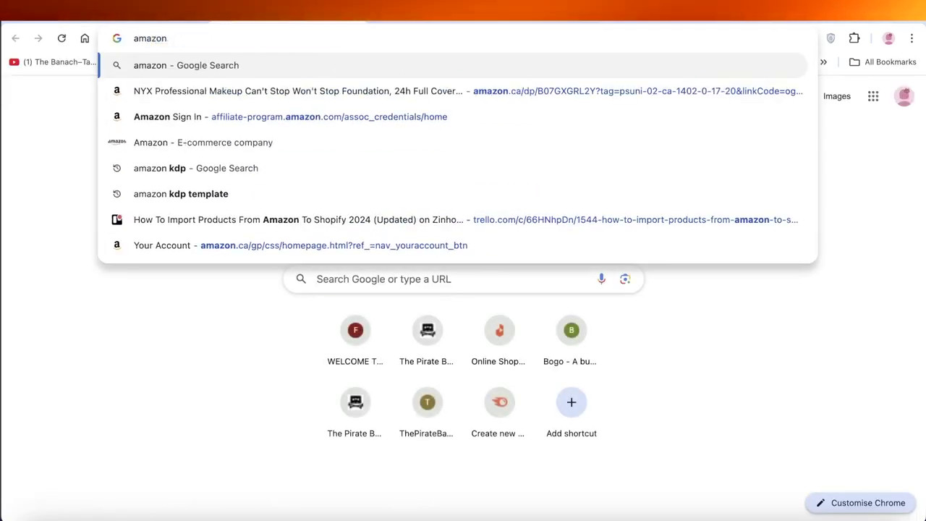
{"action": "key", "text": "Return"}
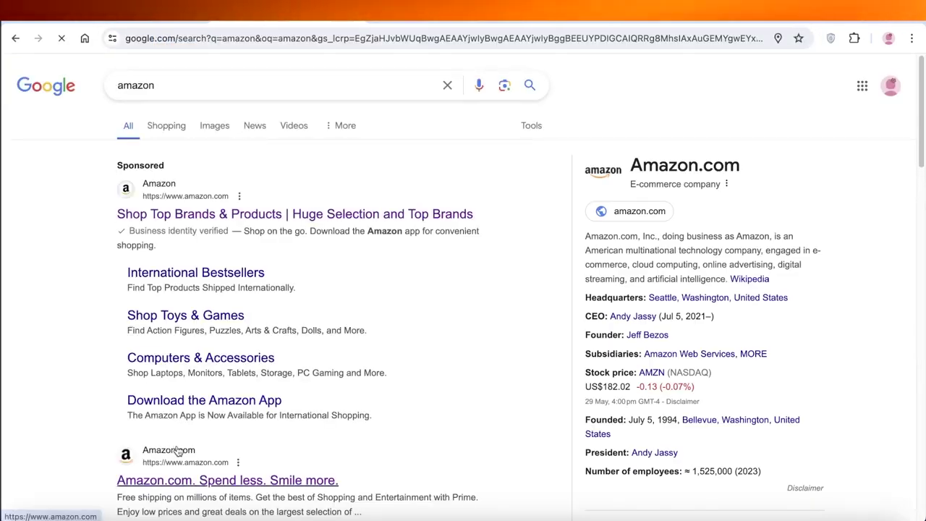
{"action": "left_click", "coordinate": [177, 452]}
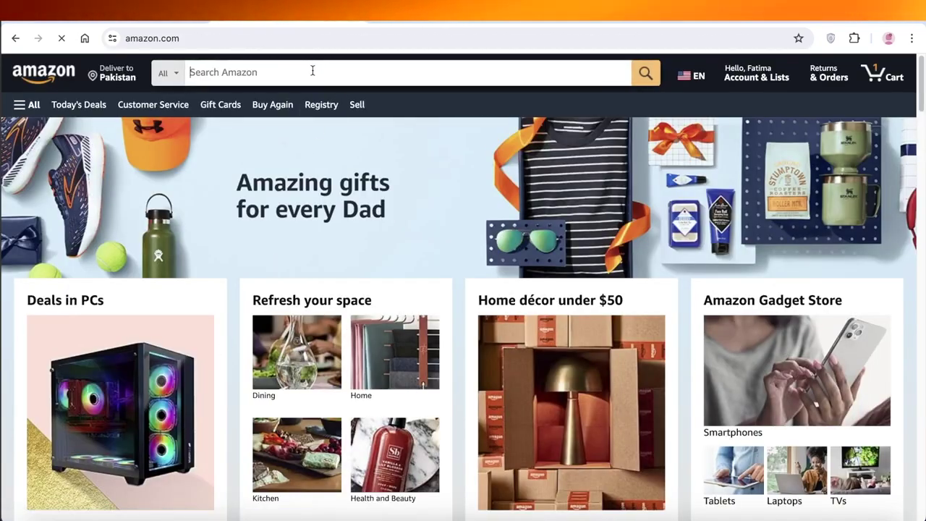
- Search Amazon for 'journal' and scroll through the journal results
{"action": "left_click", "coordinate": [312, 71]}
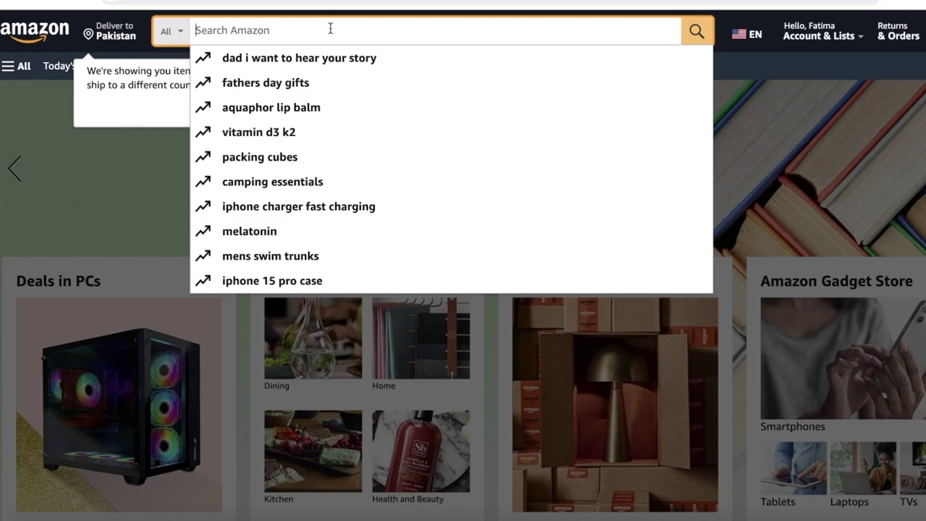
{"action": "type", "text": "journal"}
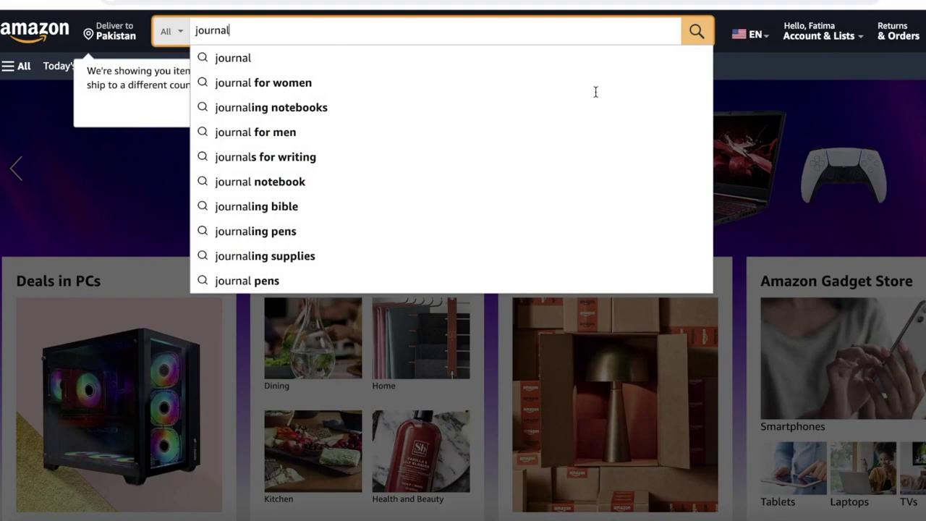
{"action": "scroll", "coordinate": [687, 98], "scroll_direction": "down", "scroll_amount": 1}
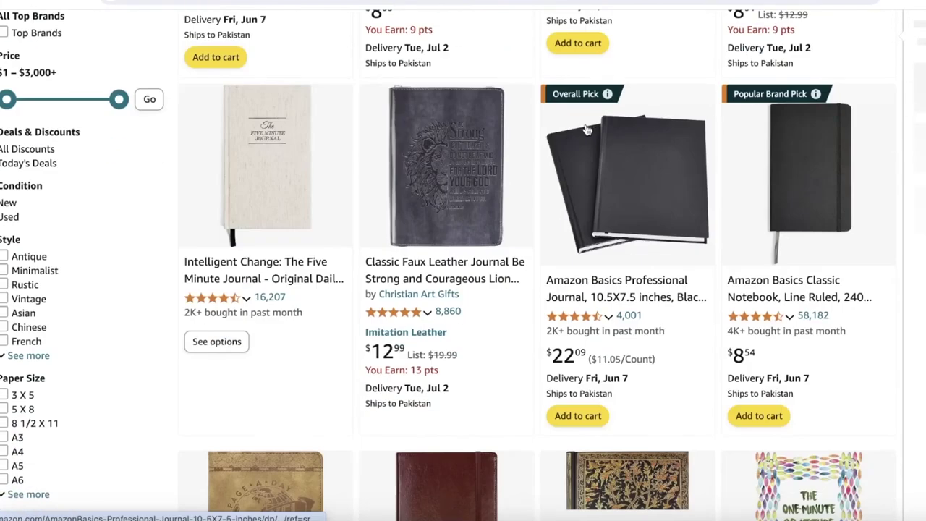
{"action": "scroll", "coordinate": [583, 129], "scroll_direction": "down", "scroll_amount": 5}
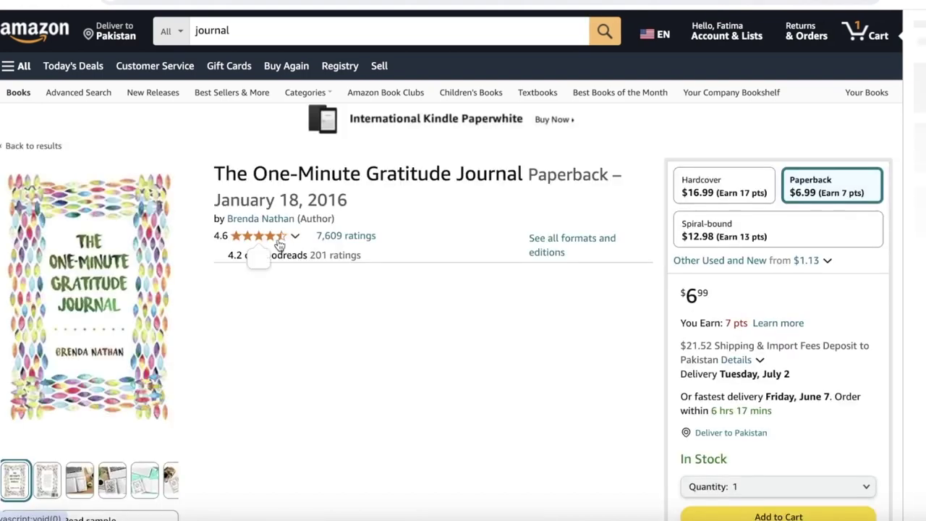
- Browse the product images of The One-Minute Gratitude Journal
{"action": "scroll", "coordinate": [259, 254], "scroll_direction": "down", "scroll_amount": 1}
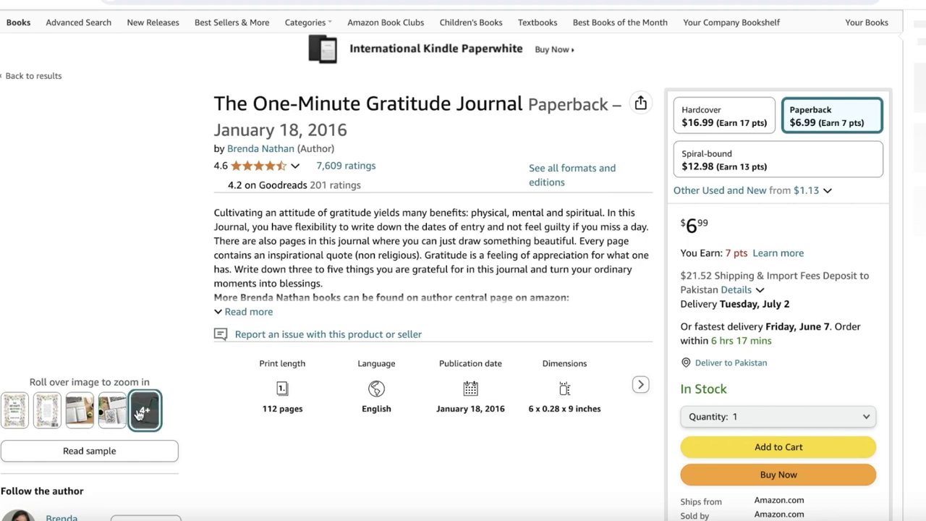
{"action": "left_click", "coordinate": [140, 414]}
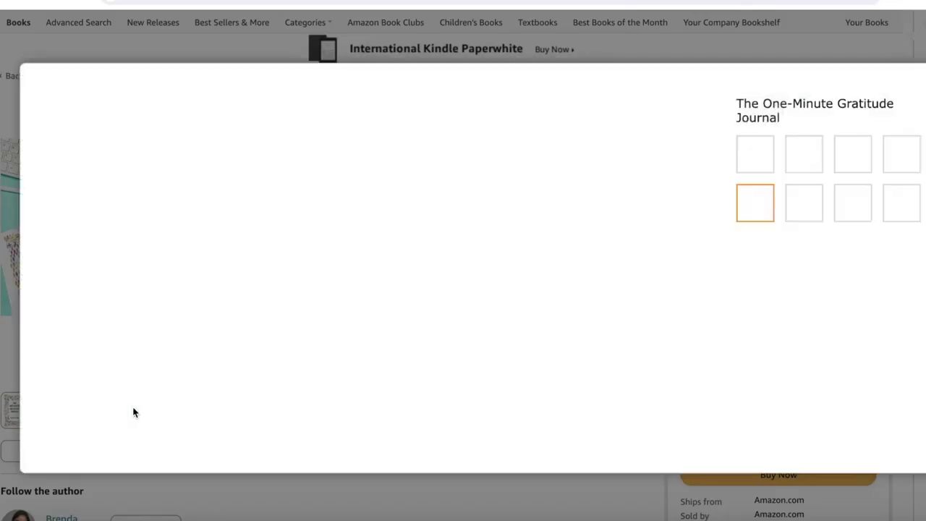
{"action": "left_click", "coordinate": [805, 210]}
{"action": "left_click", "coordinate": [900, 206]}
{"action": "key", "text": "Escape"}
- Scroll through similar journals, dismiss the shipping-country notice, and start a fresh tab
{"action": "scroll", "coordinate": [393, 244], "scroll_direction": "down", "scroll_amount": 10}
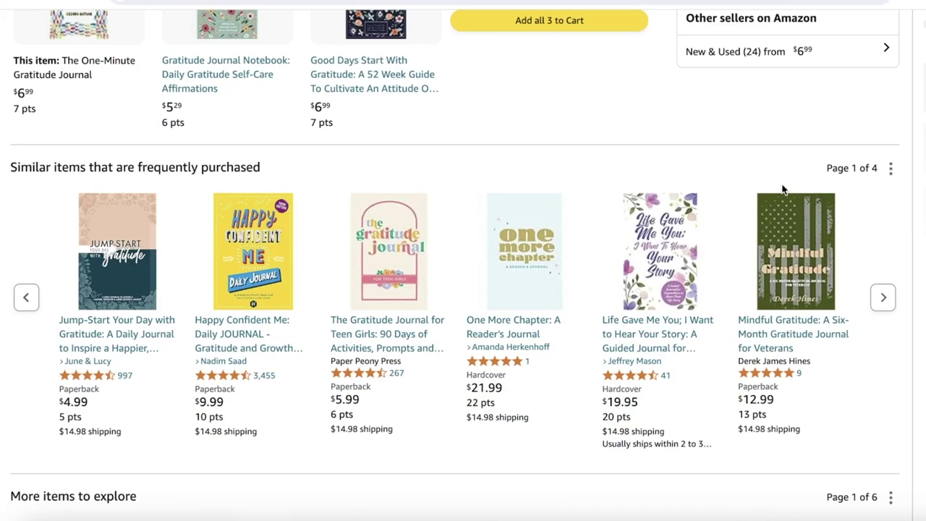
{"action": "scroll", "coordinate": [782, 189], "scroll_direction": "down", "scroll_amount": 2}
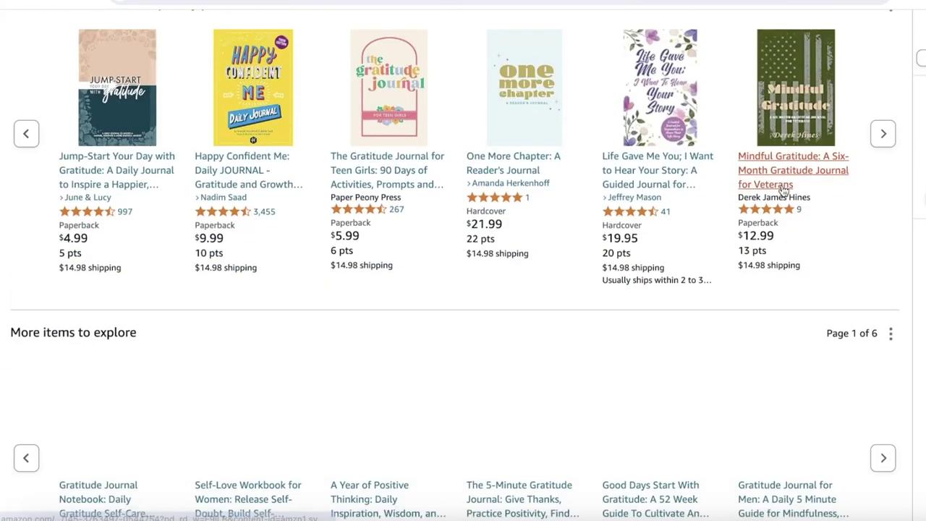
{"action": "scroll", "coordinate": [389, 207], "scroll_direction": "down", "scroll_amount": 1}
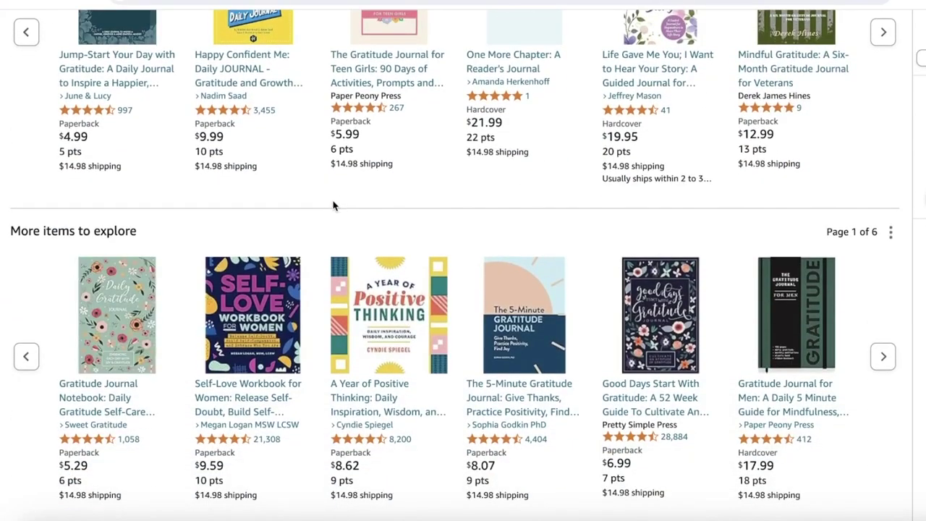
{"action": "scroll", "coordinate": [328, 207], "scroll_direction": "up", "scroll_amount": 15}
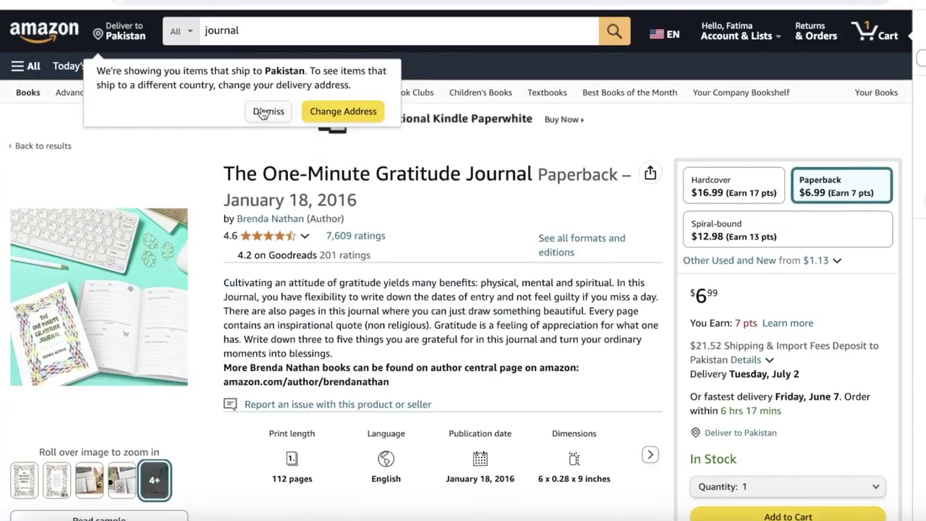
{"action": "left_click", "coordinate": [267, 112]}
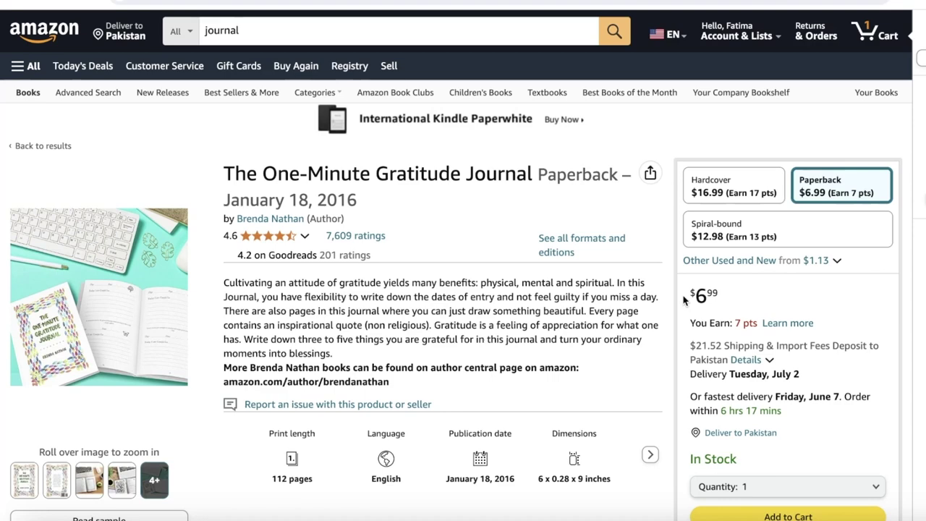
{"action": "scroll", "coordinate": [619, 259], "scroll_direction": "down", "scroll_amount": 2}
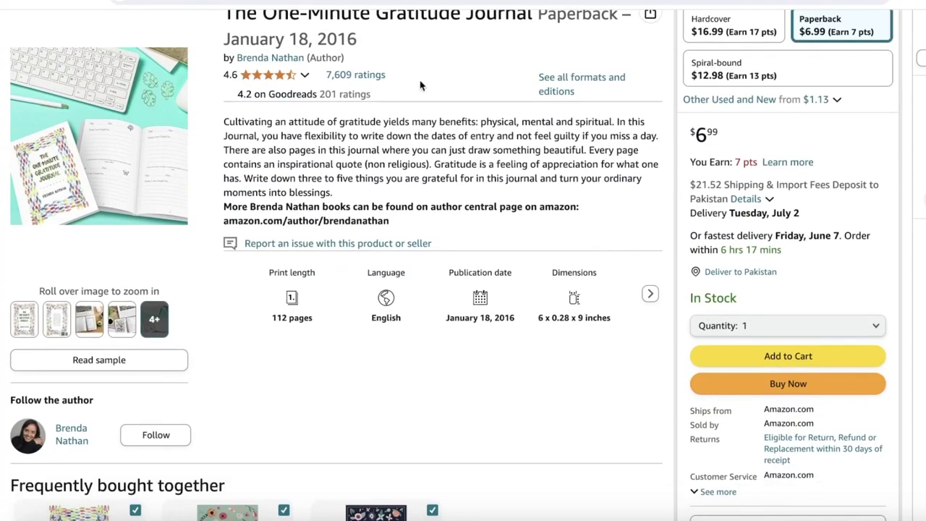
{"action": "scroll", "coordinate": [426, 120], "scroll_direction": "up", "scroll_amount": 2}
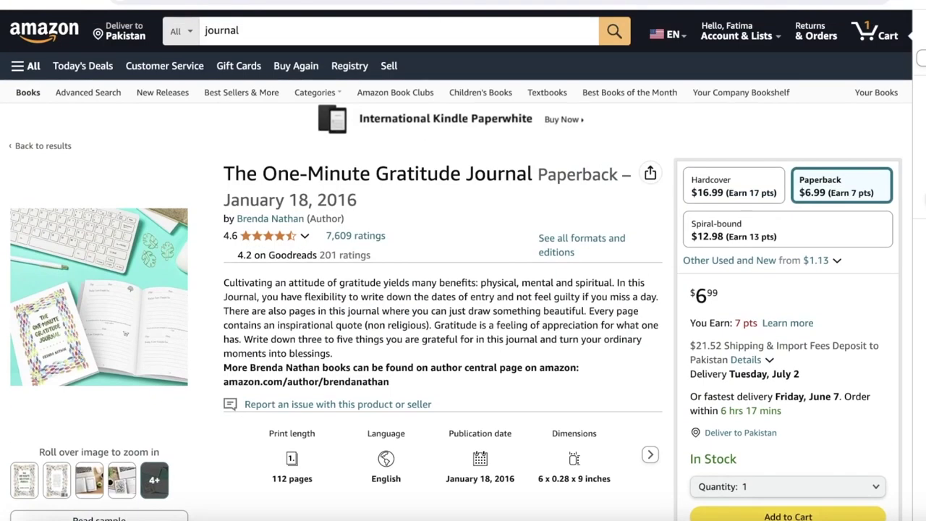
{"action": "key", "text": "ctrl+t"}
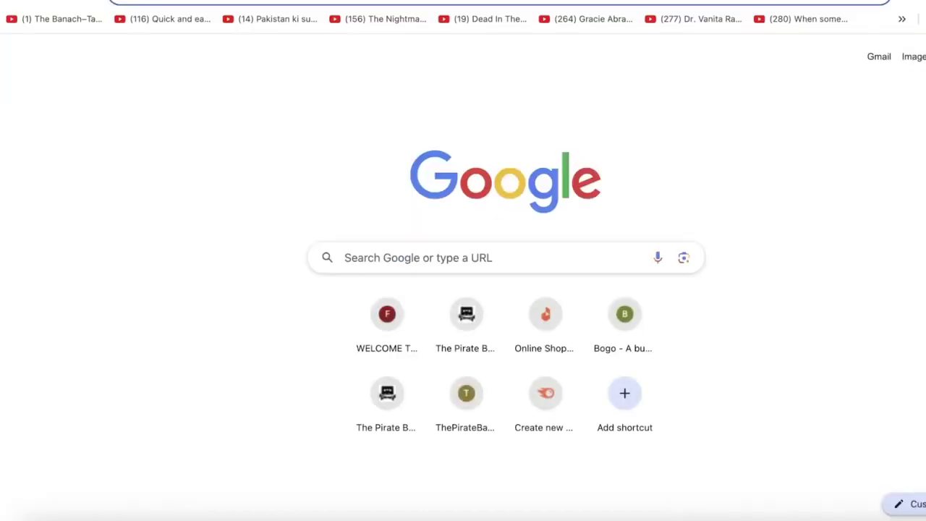
- Search Google for 'amazon kdp template calculator' and open the KDP Cover Calculator page
{"action": "type", "text": "am"}
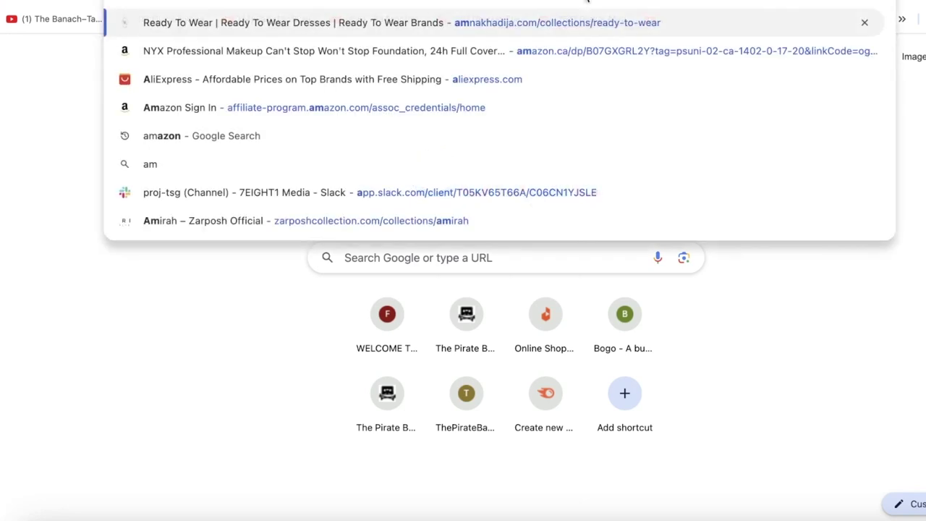
{"action": "type", "text": "azon kdp template"}
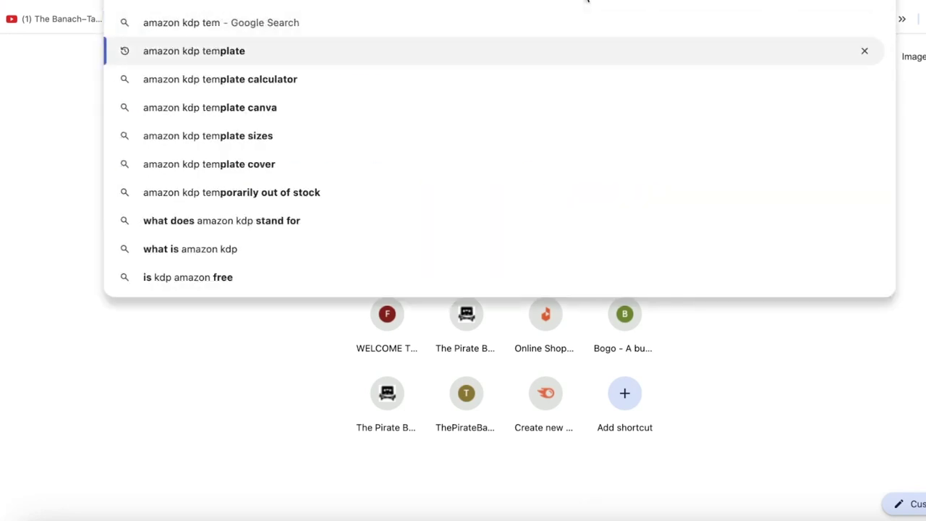
{"action": "left_click", "coordinate": [506, 51]}
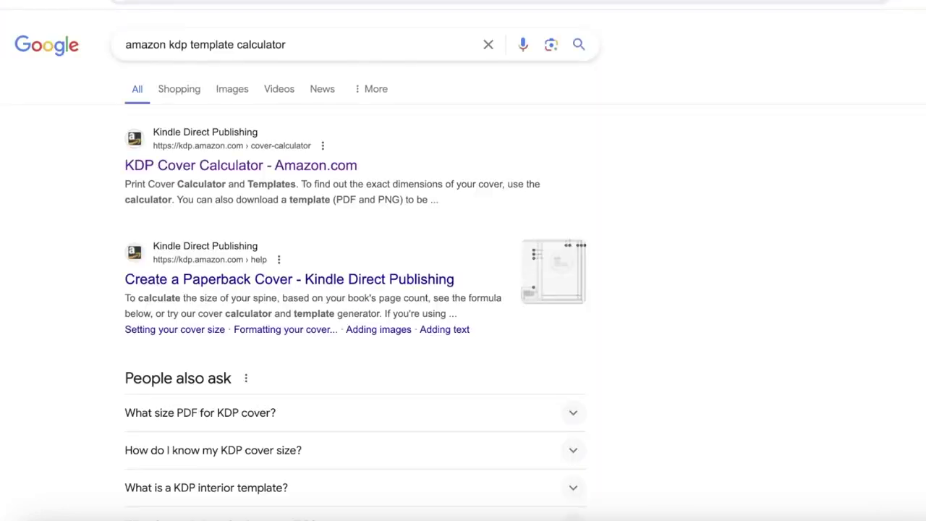
{"action": "left_click", "coordinate": [225, 155]}
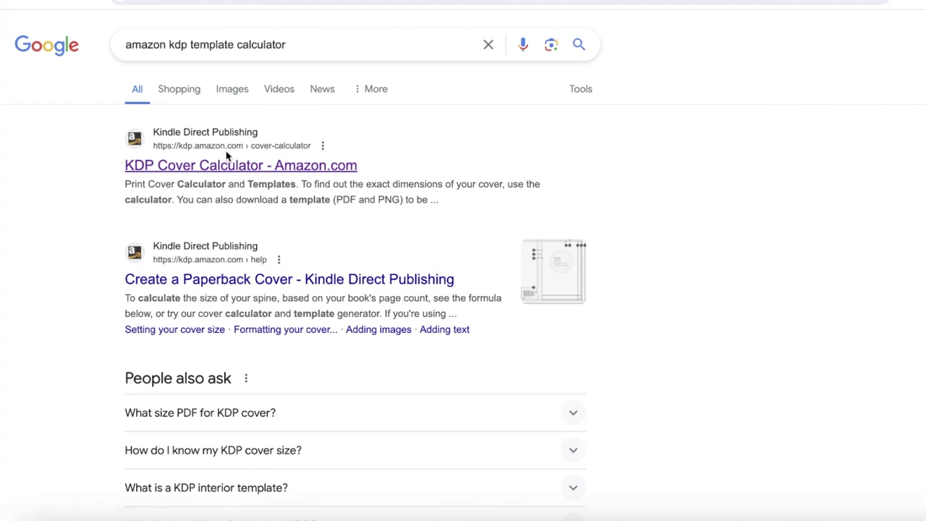
- Set Paperback binding, Standard color interior and White paper in the calculator
{"action": "scroll", "coordinate": [486, 246], "scroll_direction": "down", "scroll_amount": 2}
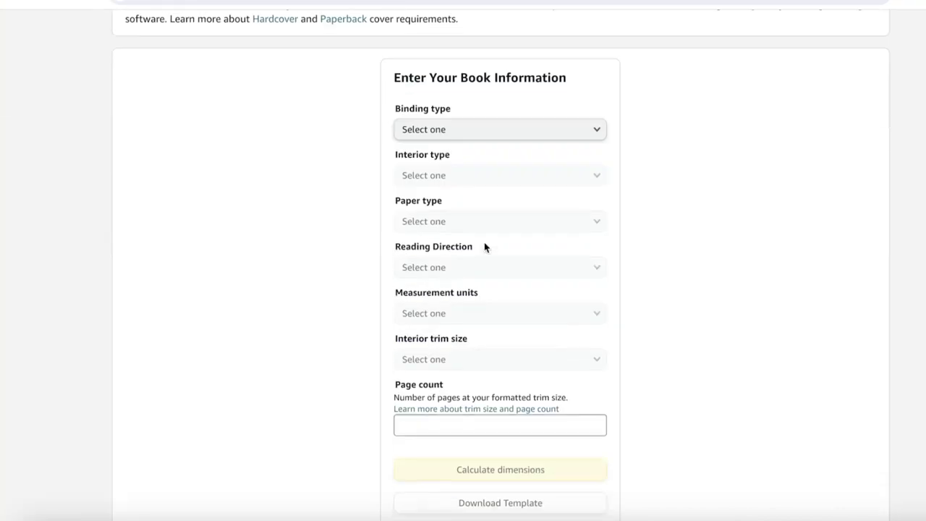
{"action": "left_click", "coordinate": [449, 137]}
{"action": "left_click", "coordinate": [452, 145]}
{"action": "left_click", "coordinate": [453, 139]}
{"action": "left_click", "coordinate": [441, 147]}
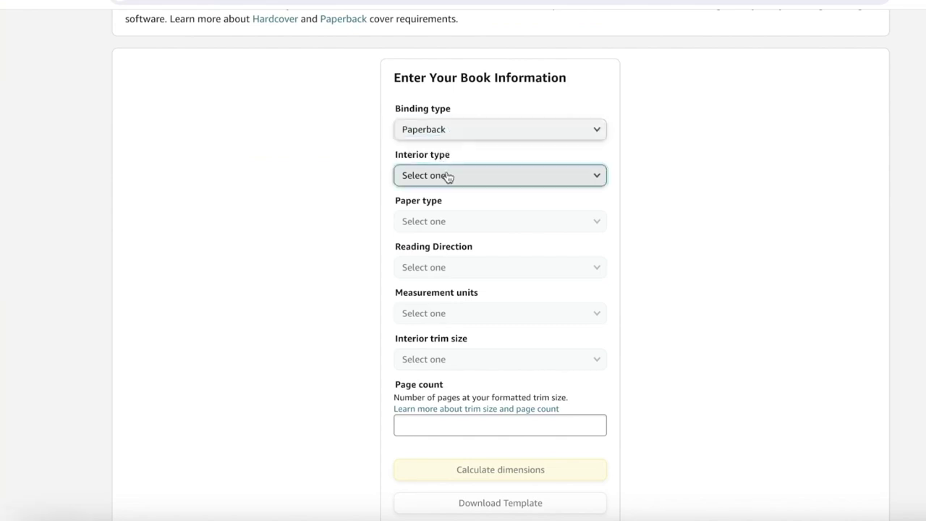
{"action": "left_click", "coordinate": [446, 176]}
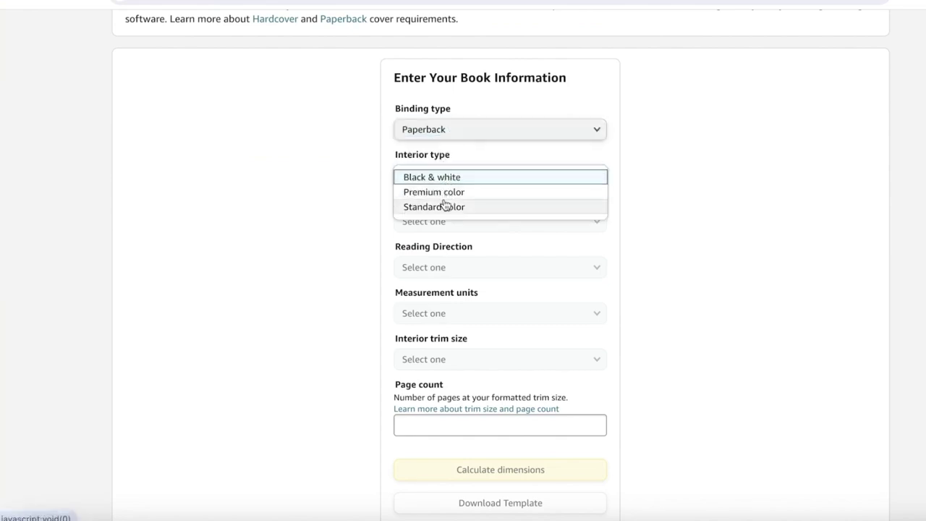
{"action": "left_click", "coordinate": [445, 207]}
{"action": "left_click", "coordinate": [456, 227]}
{"action": "left_click", "coordinate": [455, 223]}
- Set reading direction to Left to Right and units to Inches, then list trim sizes
{"action": "left_click", "coordinate": [463, 267]}
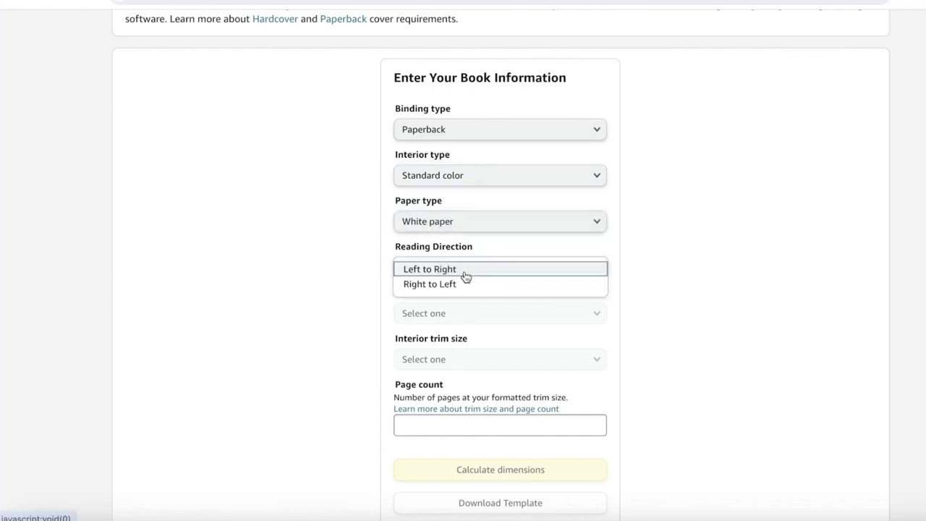
{"action": "left_click", "coordinate": [464, 274]}
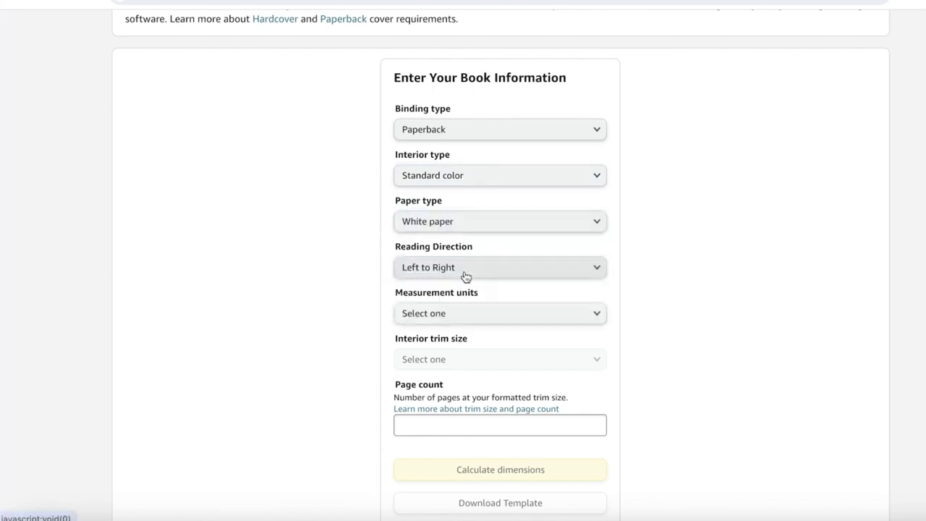
{"action": "left_click", "coordinate": [454, 319]}
{"action": "left_click", "coordinate": [454, 316]}
{"action": "left_click", "coordinate": [515, 360]}
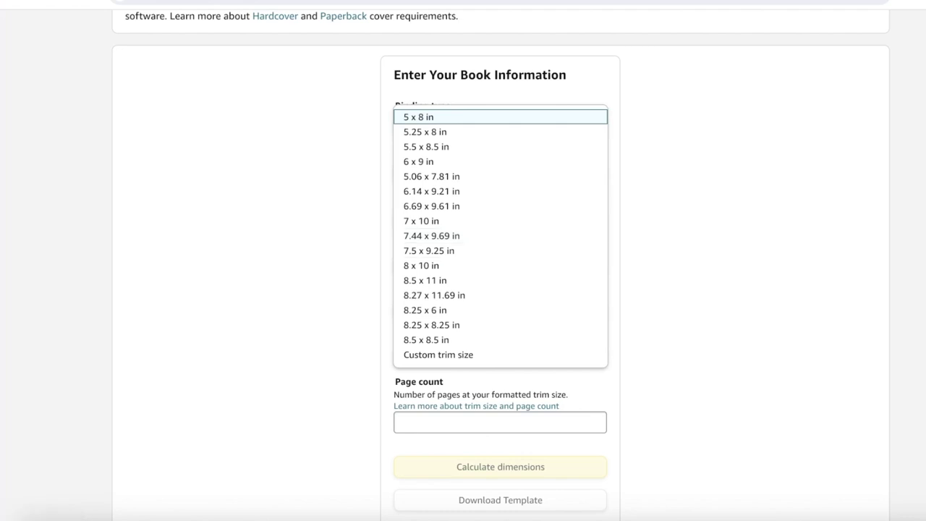
- Search Google for 'a4 paper size in inch' to find 8.27 x 11.69 inches
{"action": "key", "text": "ctrl+t"}
{"action": "type", "text": "a4 paper"}
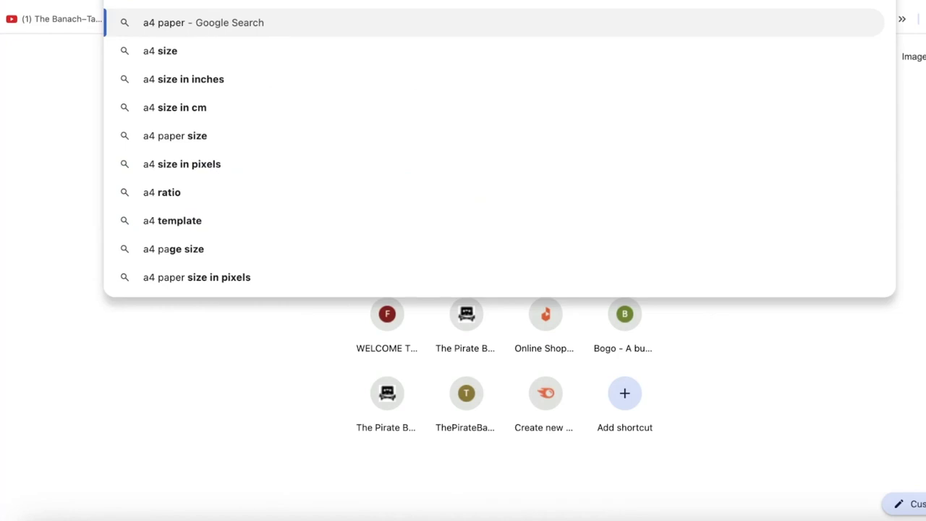
{"action": "key", "text": "Down"}
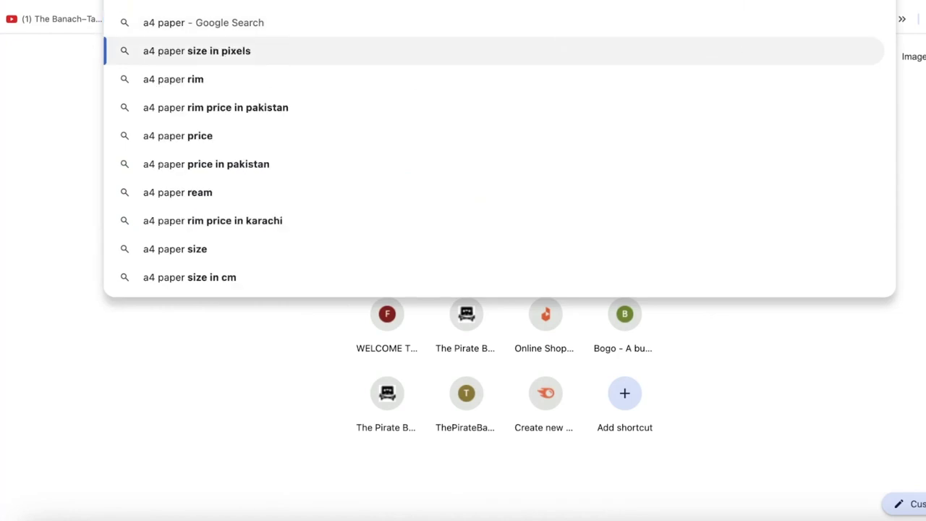
{"action": "key", "text": "BackSpace"}
{"action": "key", "text": "BackSpace"}
{"action": "key", "text": "BackSpace"}
{"action": "key", "text": "BackSpace"}
{"action": "key", "text": "BackSpace"}
{"action": "key", "text": "BackSpace"}
{"action": "type", "text": "in in"}
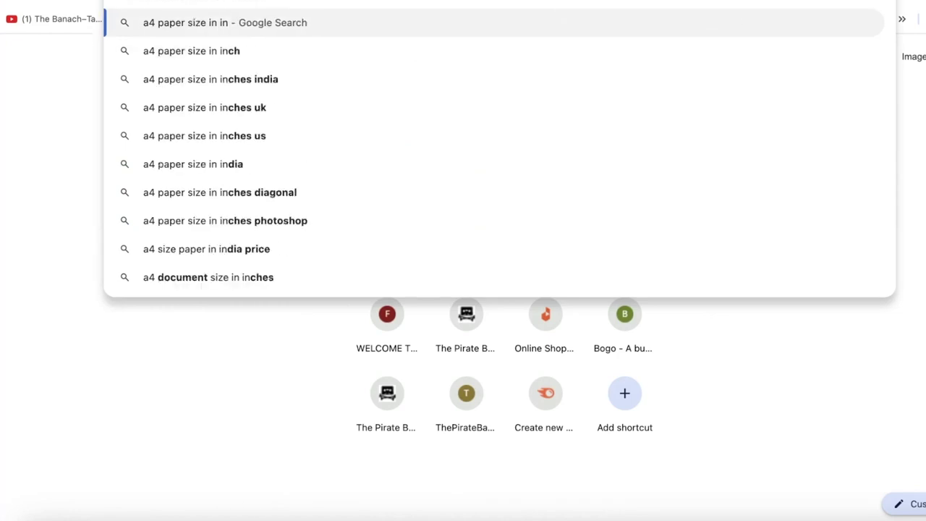
{"action": "key", "text": "Down"}
{"action": "key", "text": "Return"}
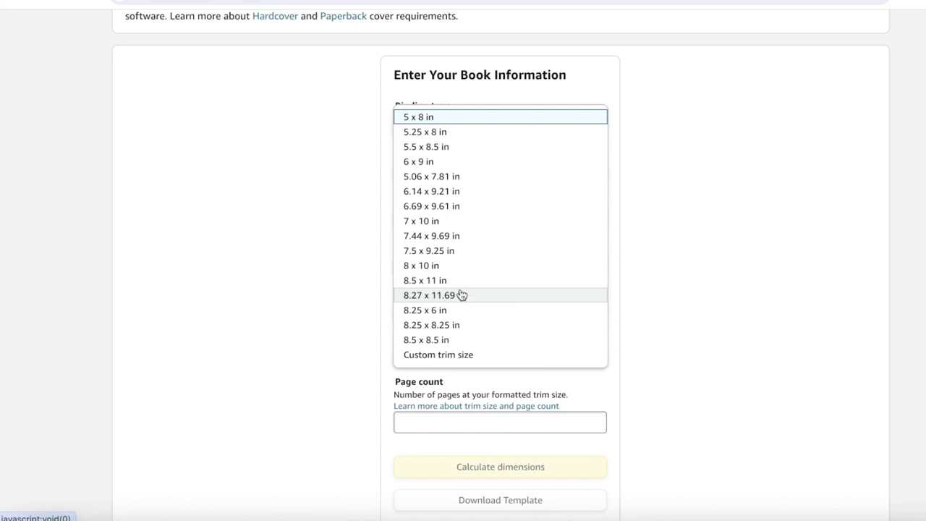
- Choose the 8.27 x 11.69 in trim size, enter 50 pages and calculate the cover dimensions
{"action": "left_click", "coordinate": [464, 298]}
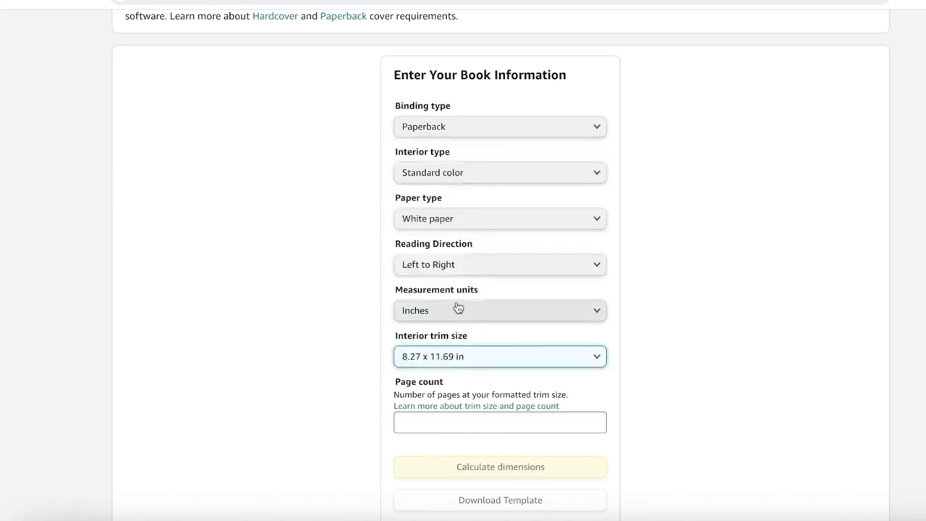
{"action": "scroll", "coordinate": [466, 316], "scroll_direction": "down", "scroll_amount": 2}
{"action": "left_click", "coordinate": [494, 256]}
{"action": "type", "text": "100"}
{"action": "scroll", "coordinate": [492, 263], "scroll_direction": "up", "scroll_amount": 4}
{"action": "scroll", "coordinate": [467, 358], "scroll_direction": "down", "scroll_amount": 2}
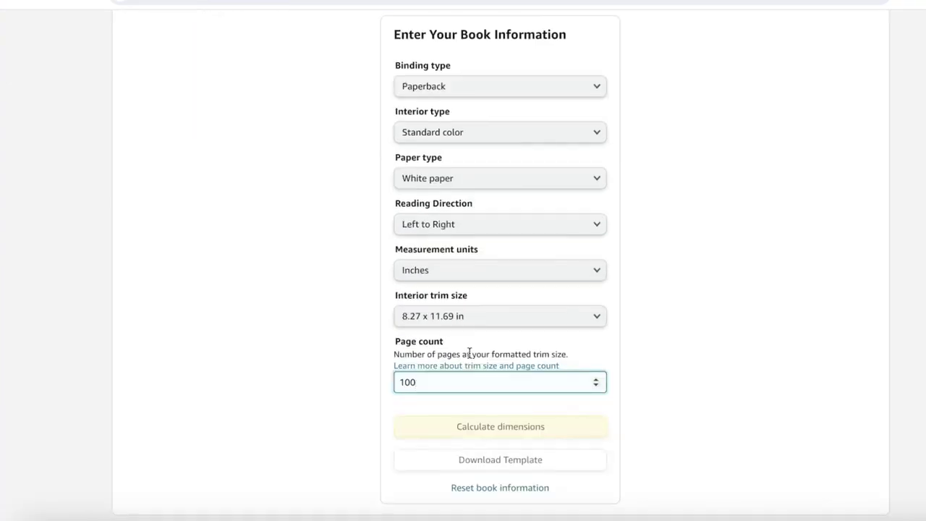
{"action": "left_click", "coordinate": [362, 403]}
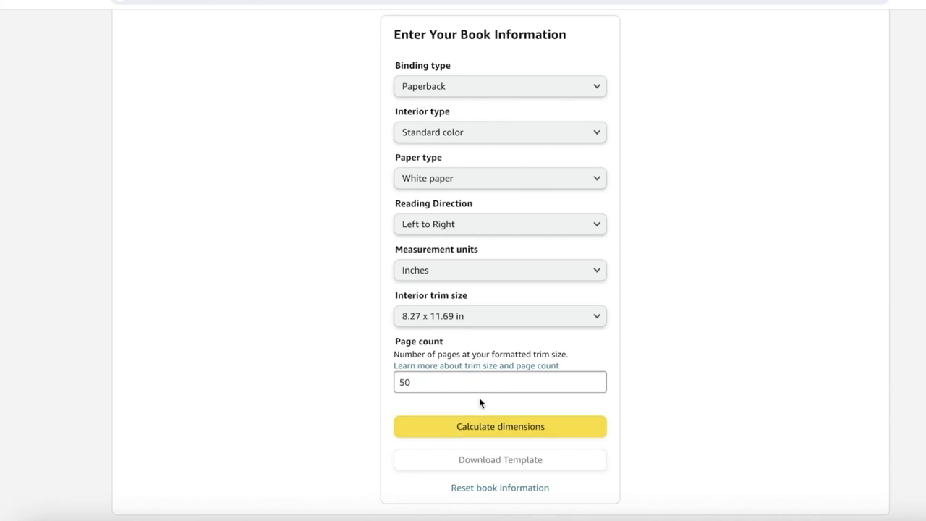
{"action": "left_click", "coordinate": [511, 427]}
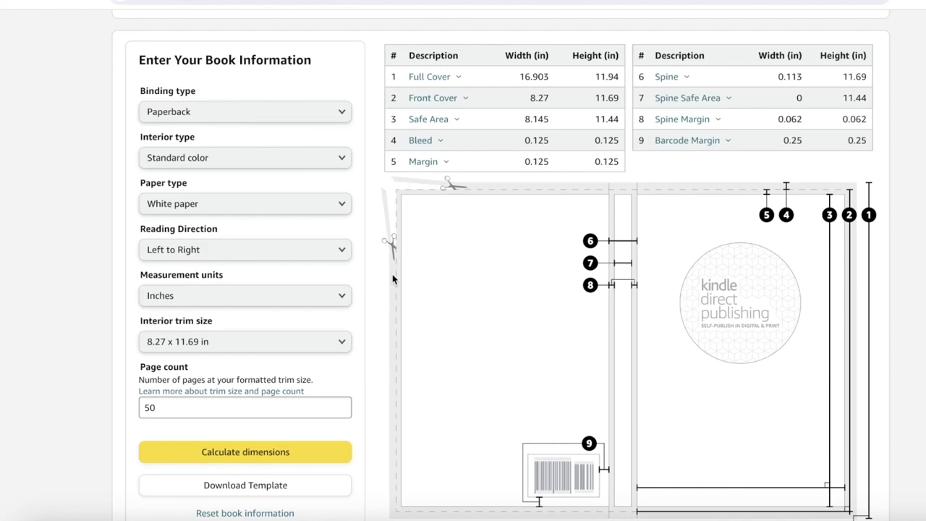
- Review the 16.903 x 11.94 in cover result and download the cover template
{"action": "scroll", "coordinate": [393, 279], "scroll_direction": "down", "scroll_amount": 2}
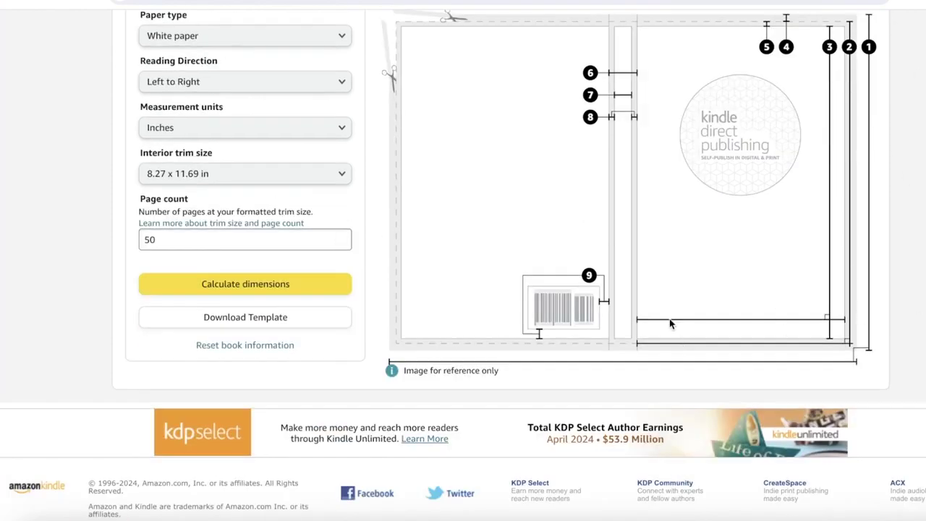
{"action": "scroll", "coordinate": [670, 324], "scroll_direction": "up", "scroll_amount": 1}
{"action": "scroll", "coordinate": [669, 324], "scroll_direction": "up", "scroll_amount": 2}
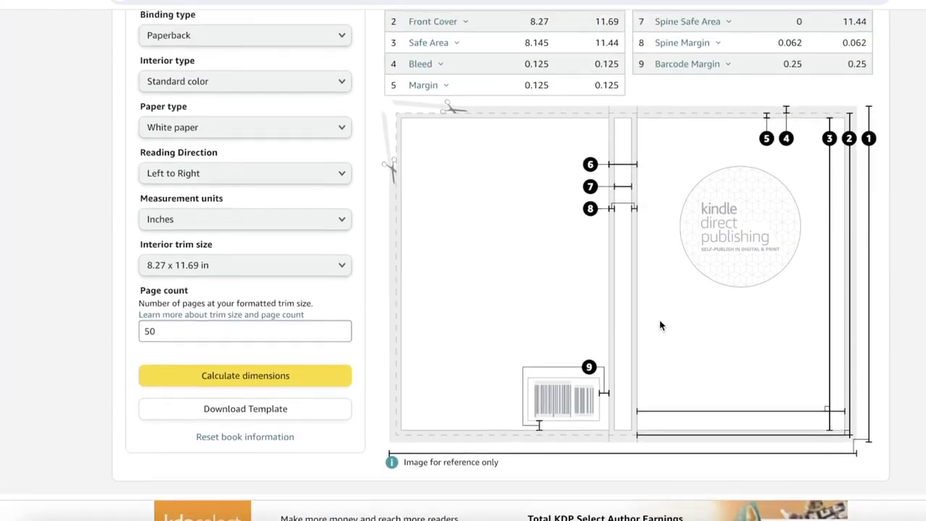
{"action": "scroll", "coordinate": [660, 326], "scroll_direction": "down", "scroll_amount": 3}
{"action": "scroll", "coordinate": [660, 326], "scroll_direction": "up", "scroll_amount": 5}
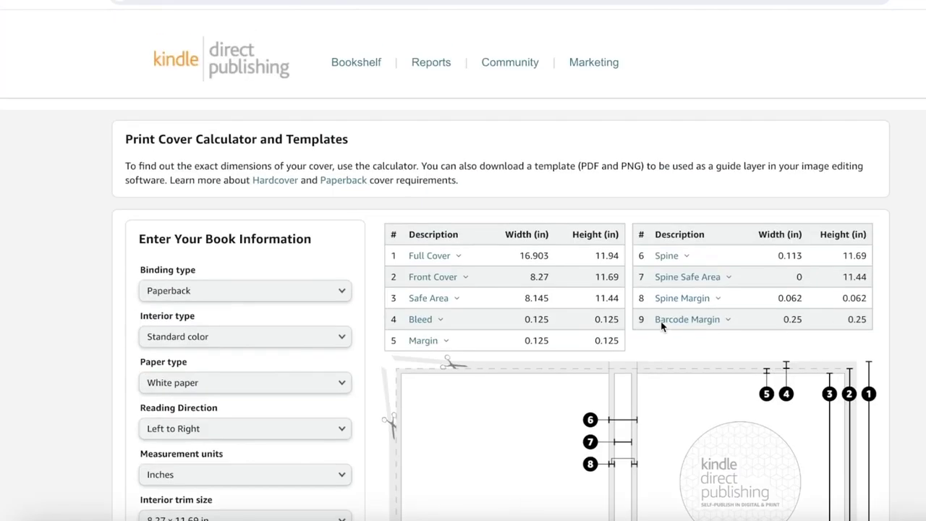
{"action": "scroll", "coordinate": [660, 325], "scroll_direction": "down", "scroll_amount": 4}
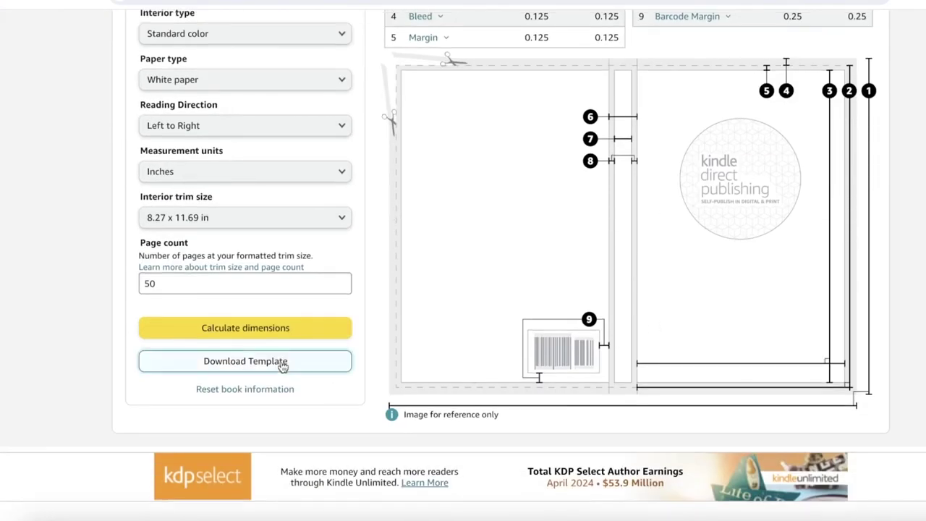
{"action": "left_click", "coordinate": [281, 365]}
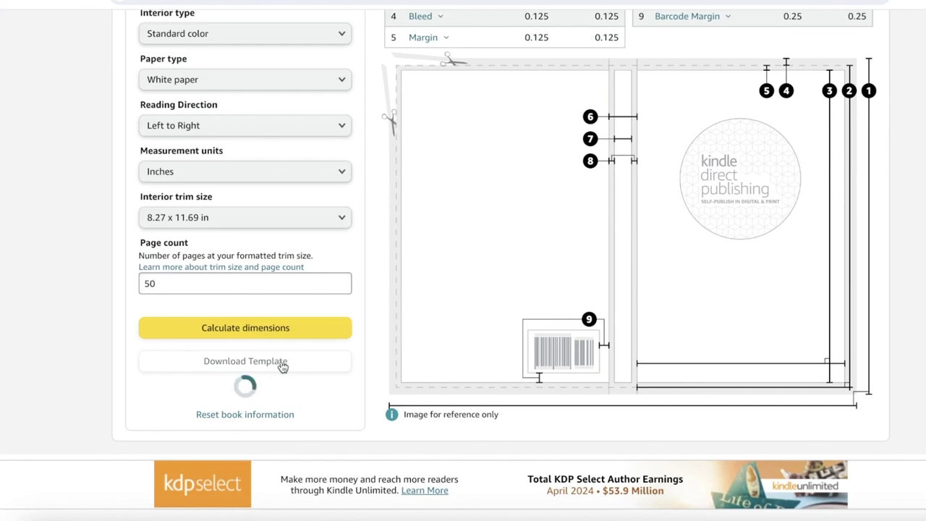
{"action": "scroll", "coordinate": [538, 197], "scroll_direction": "up", "scroll_amount": 2}
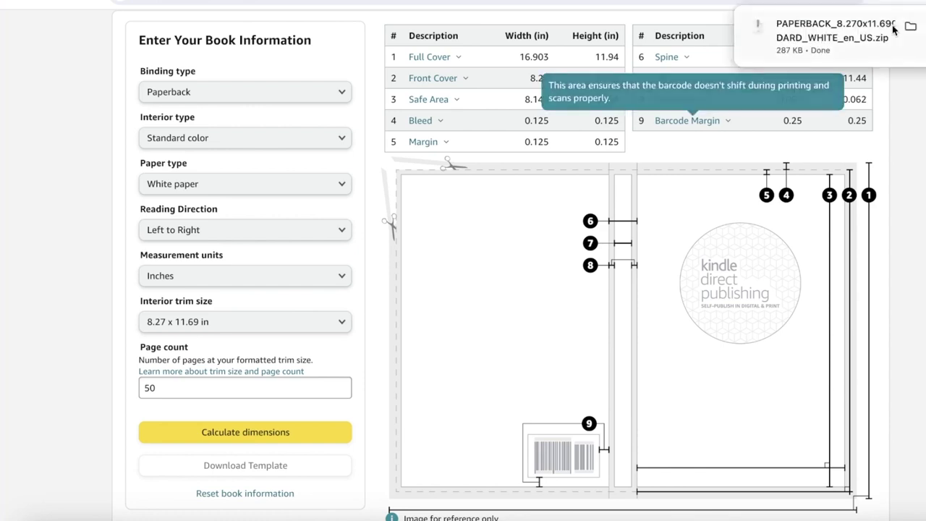
- Unzip the cover template, preview its PDF and PNG files, then close the folder
{"action": "double_click", "coordinate": [859, 40]}
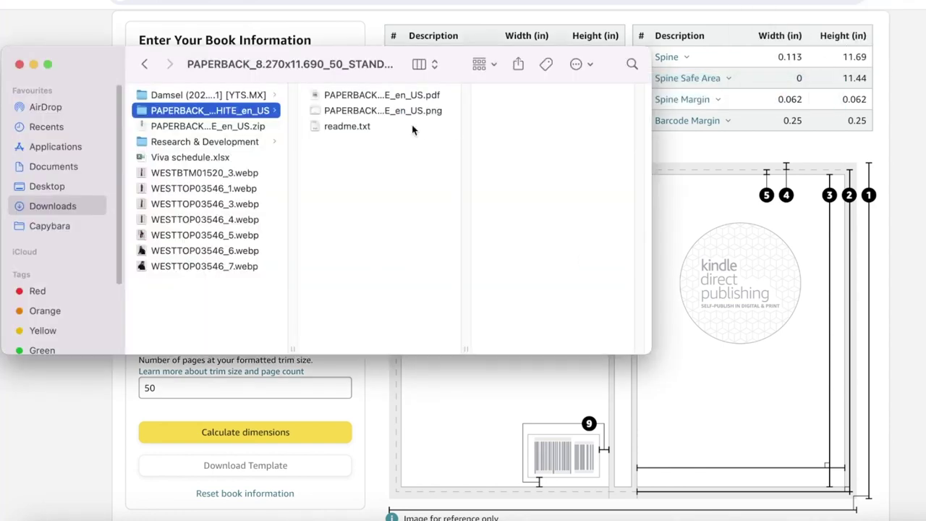
{"action": "left_click", "coordinate": [394, 94]}
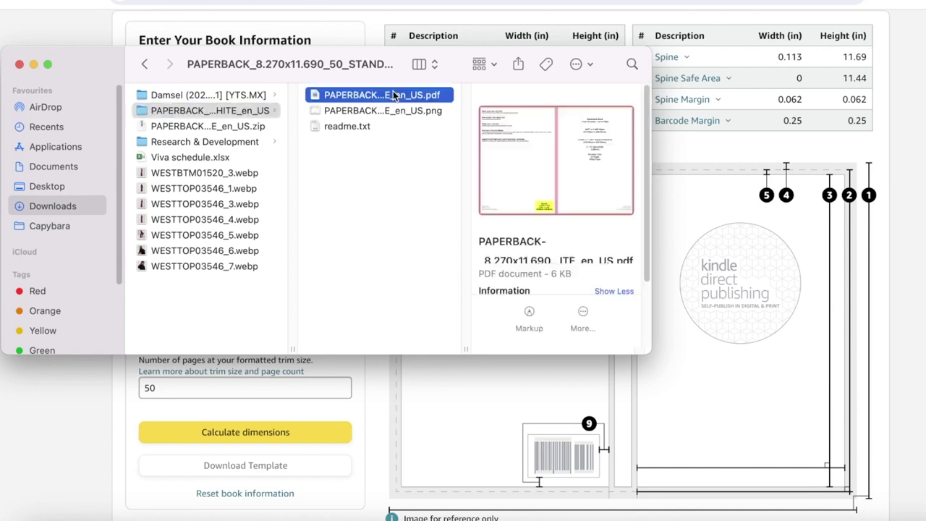
{"action": "left_click", "coordinate": [396, 111]}
{"action": "left_click", "coordinate": [401, 95]}
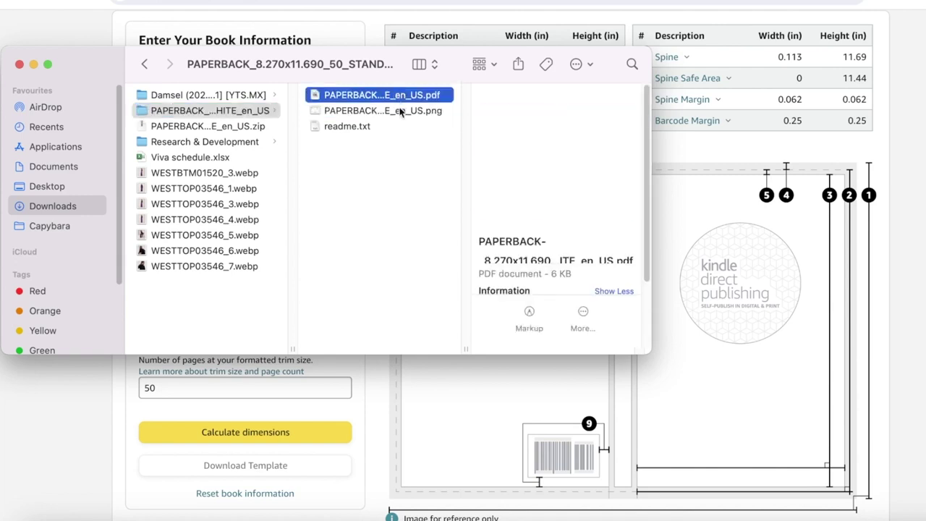
{"action": "left_click", "coordinate": [401, 111]}
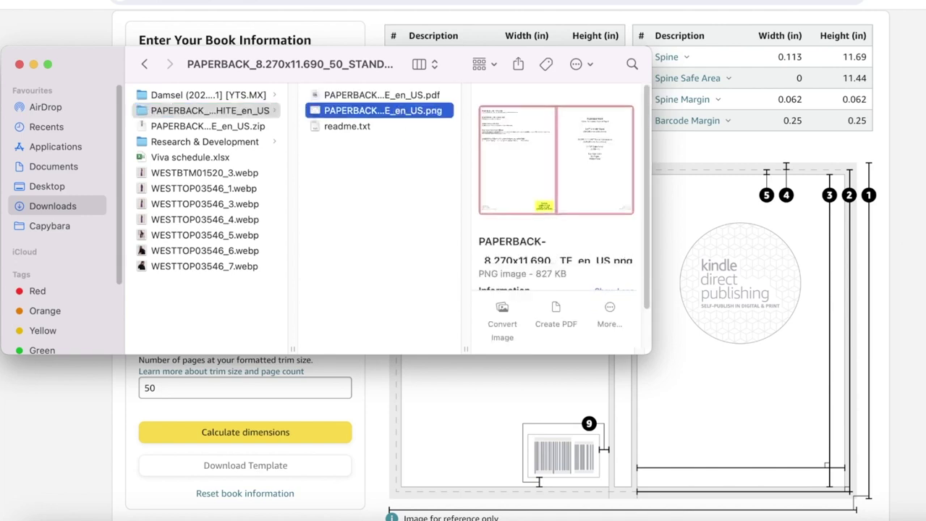
{"action": "left_click", "coordinate": [691, 258]}
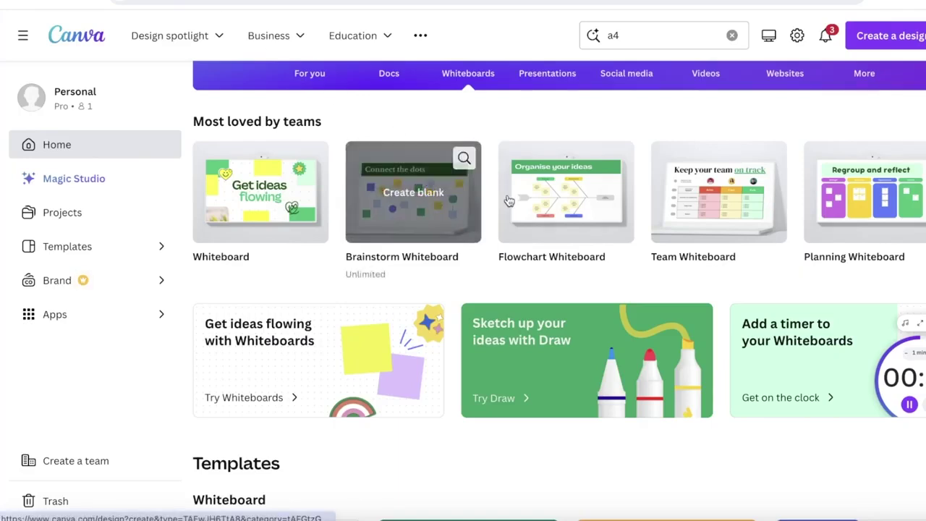
- Start a Canva custom size, clearing the 210 width and 297 height and switching units to inches
{"action": "scroll", "coordinate": [413, 195], "scroll_direction": "up", "scroll_amount": 3}
{"action": "left_click", "coordinate": [855, 107]}
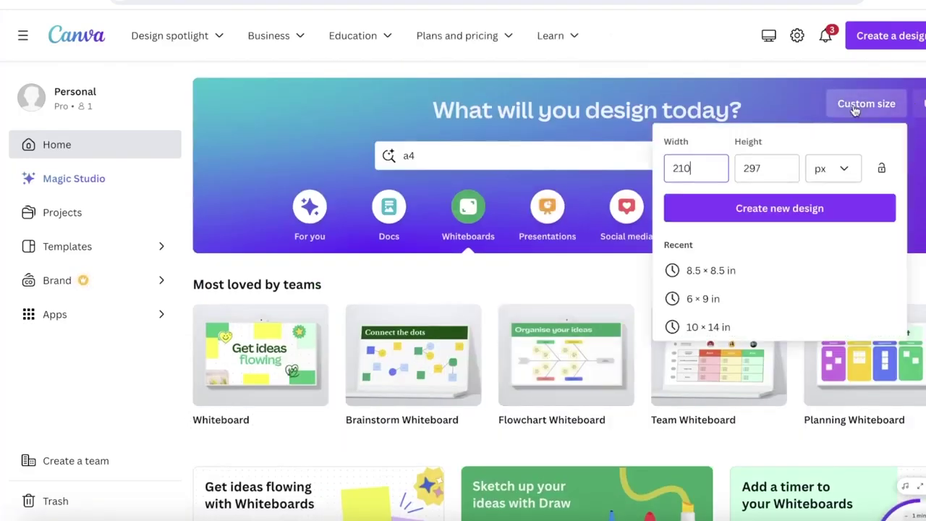
{"action": "double_click", "coordinate": [700, 165]}
{"action": "key", "text": "BackSpace"}
{"action": "left_click", "coordinate": [763, 167]}
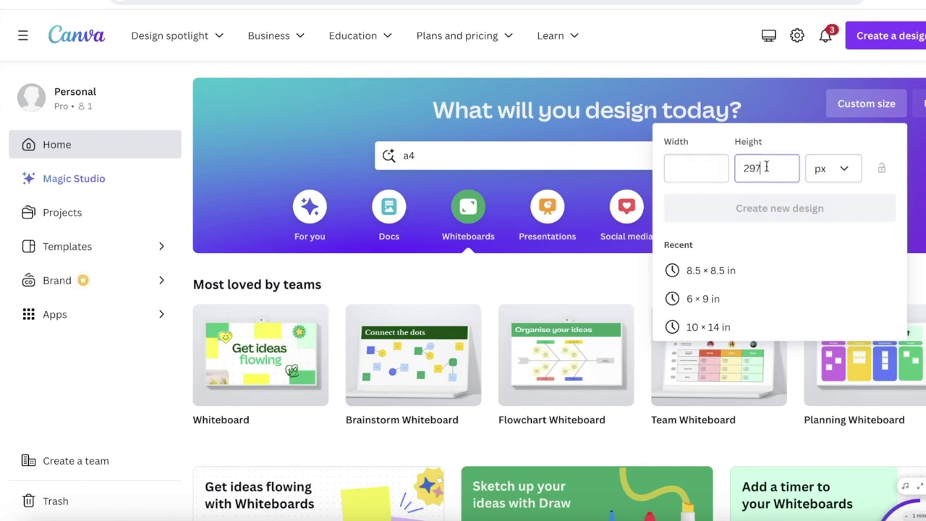
{"action": "double_click", "coordinate": [763, 167]}
{"action": "key", "text": "BackSpace"}
{"action": "left_click", "coordinate": [841, 168]}
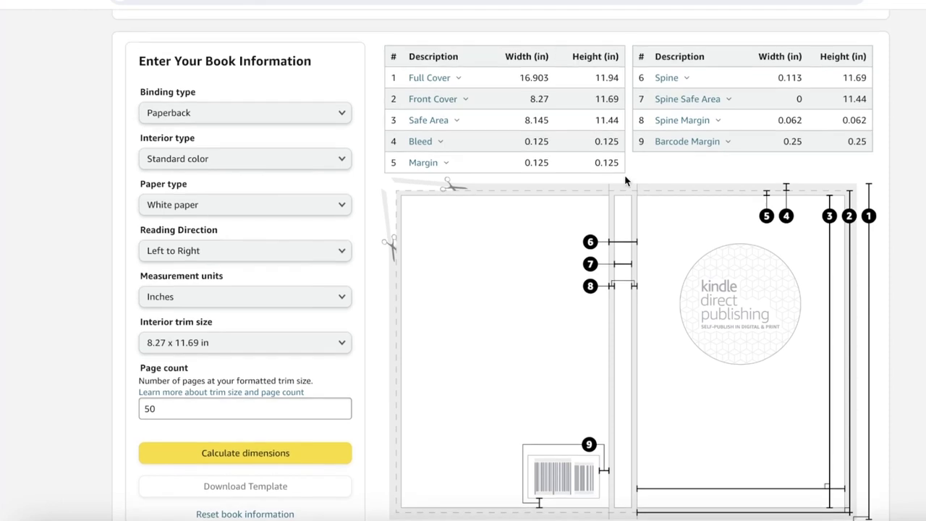
- Select and copy the Full Cover dimensions 16.903 x 11.94 from the KDP calculator
{"action": "scroll", "coordinate": [482, 200], "scroll_direction": "up", "scroll_amount": 1}
{"action": "mouse_move", "coordinate": [406, 87]}
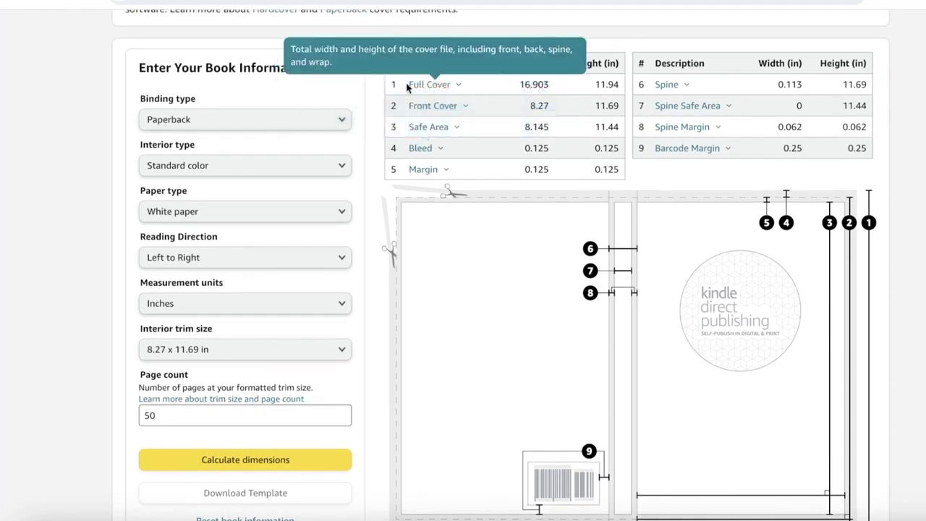
{"action": "left_click_drag", "start_coordinate": [523, 82], "coordinate": [621, 85]}
{"action": "left_click", "coordinate": [623, 87]}
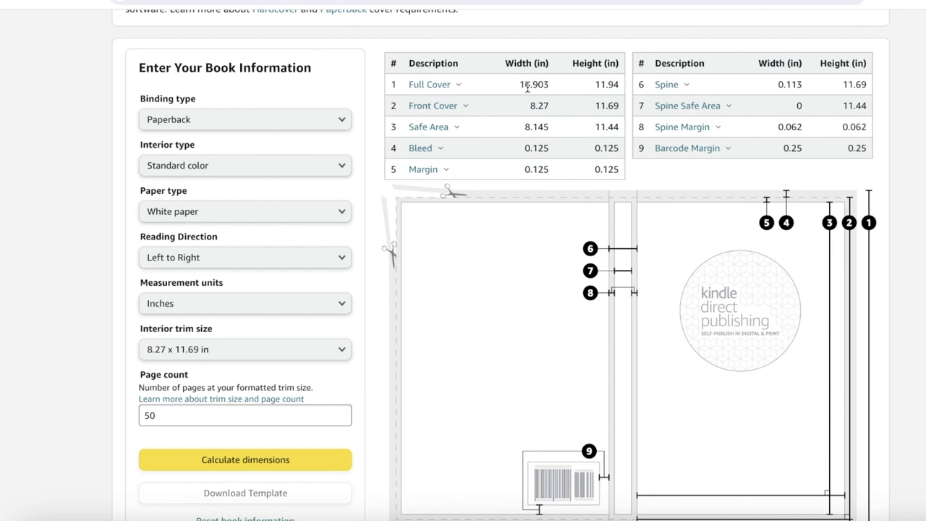
{"action": "left_click_drag", "start_coordinate": [527, 86], "coordinate": [618, 87]}
{"action": "right_click", "coordinate": [616, 87]}
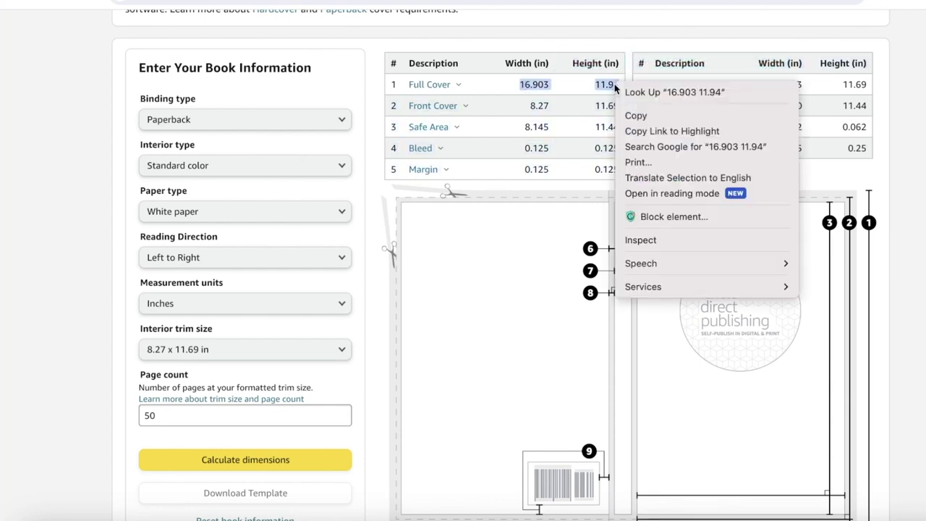
{"action": "left_click", "coordinate": [636, 115]}
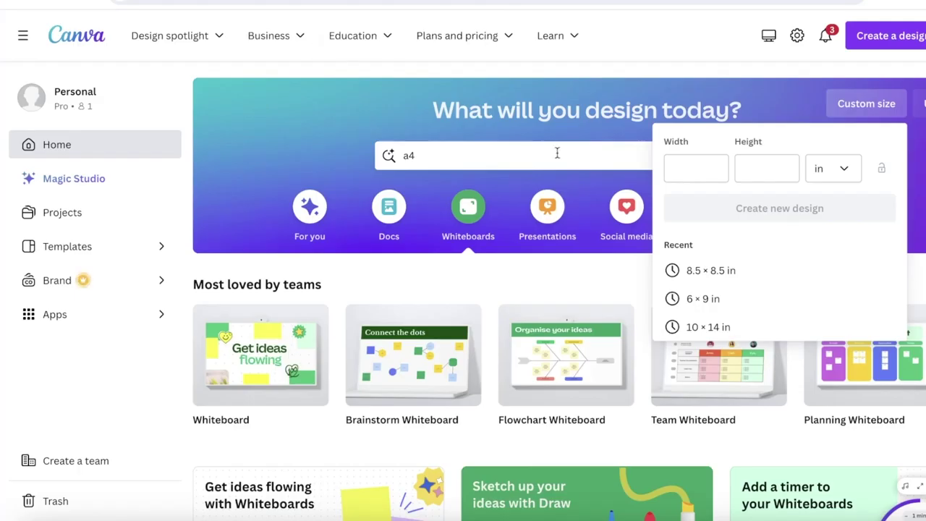
- Copy just the 16.903 in width and paste it into Canva's Width field
{"action": "left_click", "coordinate": [689, 170]}
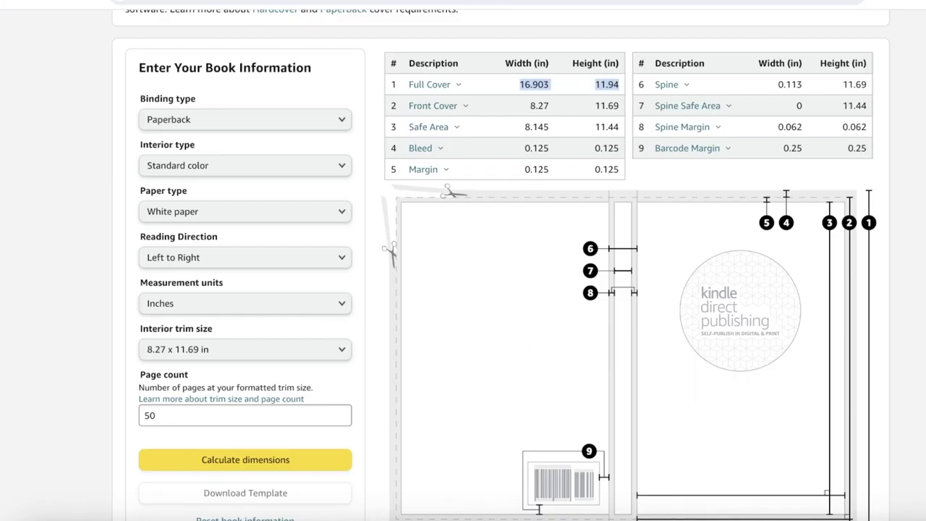
{"action": "left_click", "coordinate": [512, 83]}
{"action": "double_click", "coordinate": [535, 85]}
{"action": "right_click", "coordinate": [537, 81]}
{"action": "left_click", "coordinate": [563, 116]}
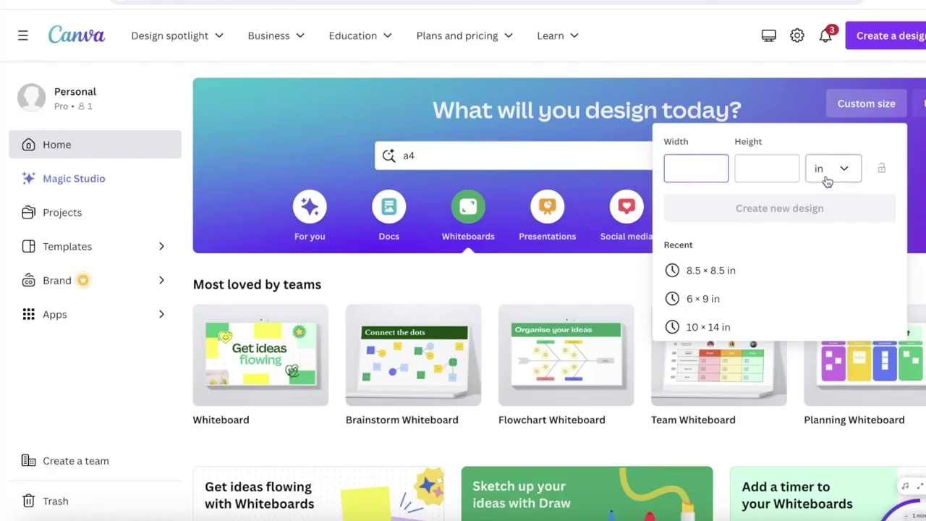
{"action": "key", "text": "ctrl+v"}
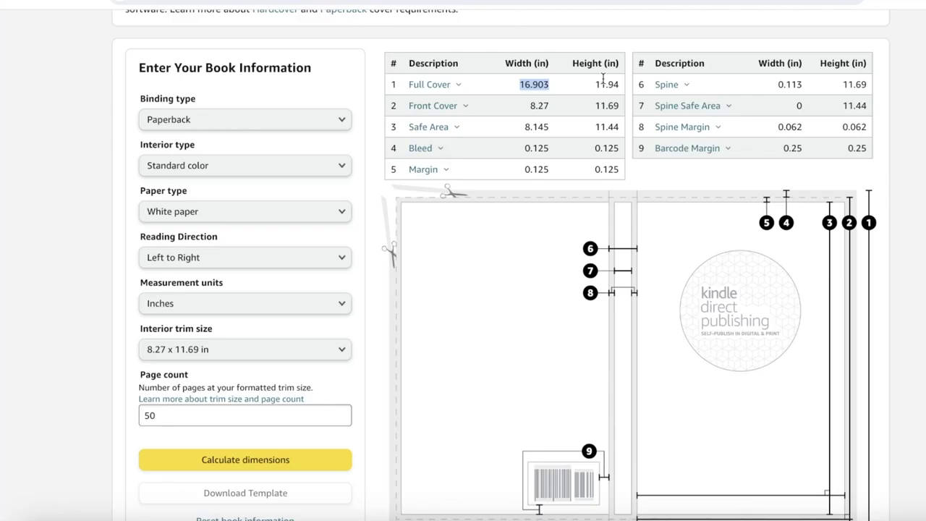
- Select the 11.94 in full cover height and return to Canva's custom size settings
{"action": "double_click", "coordinate": [603, 82]}
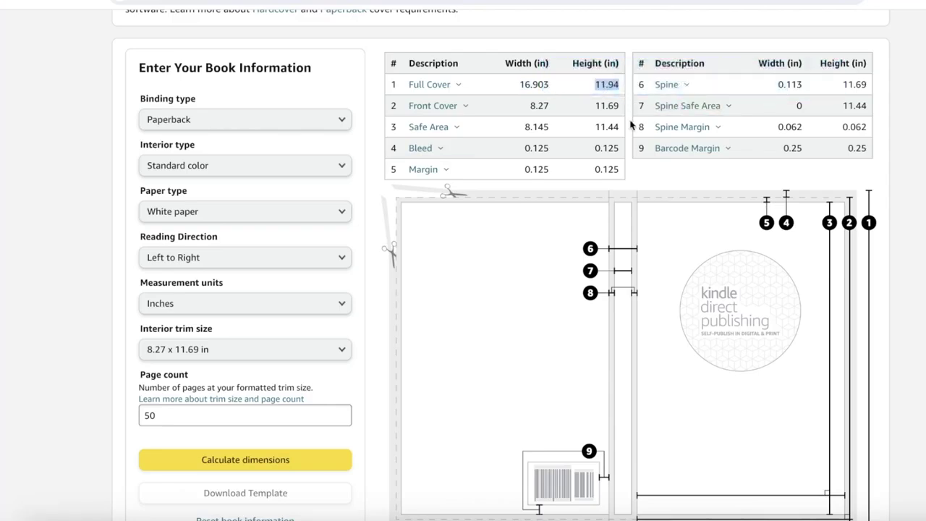
{"action": "scroll", "coordinate": [630, 239], "scroll_direction": "down", "scroll_amount": 1}
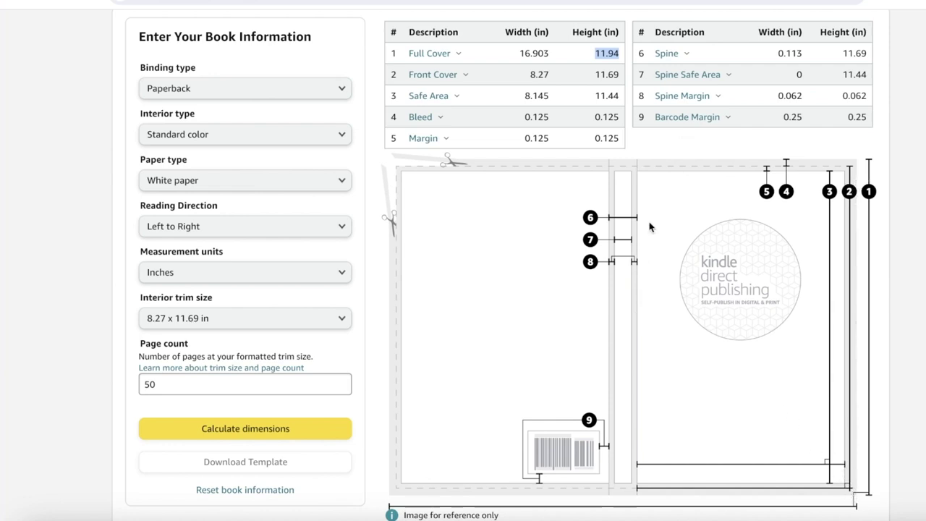
{"action": "scroll", "coordinate": [567, 196], "scroll_direction": "up", "scroll_amount": 1}
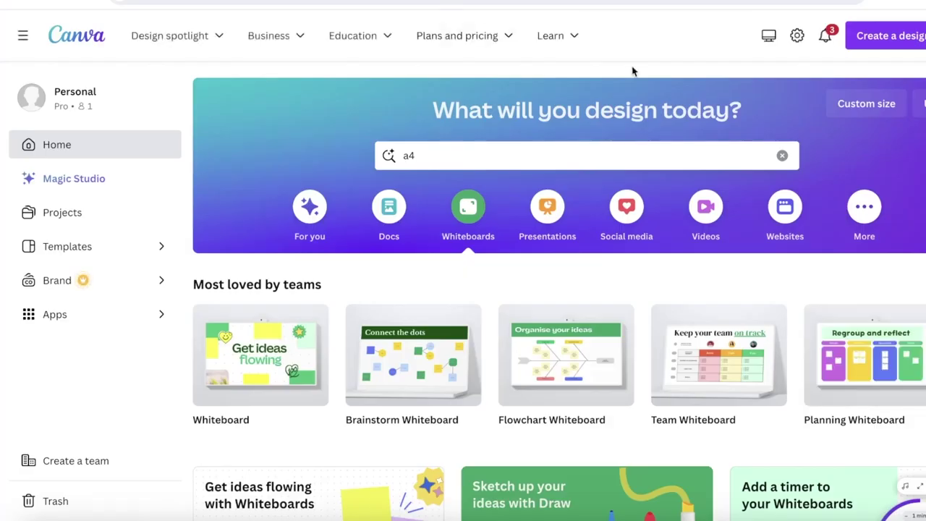
{"action": "left_click", "coordinate": [866, 114]}
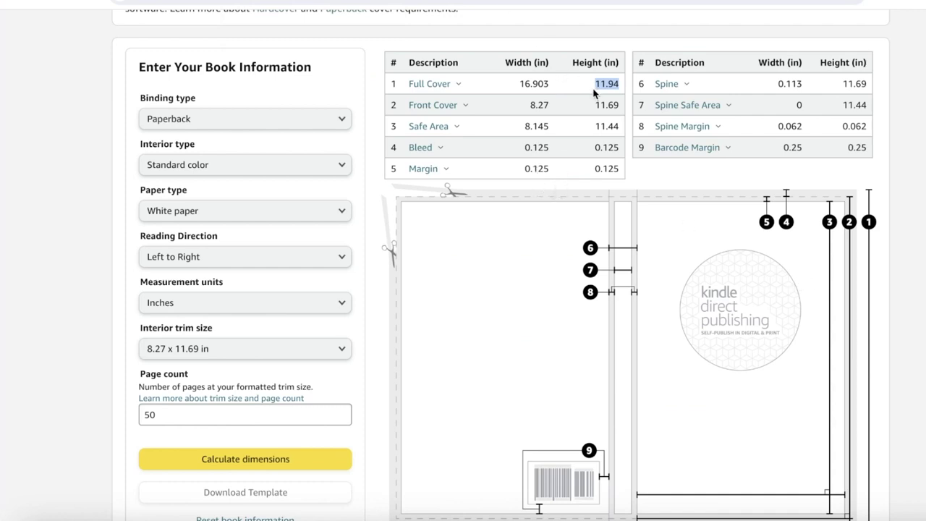
{"action": "scroll", "coordinate": [602, 86], "scroll_direction": "up", "scroll_amount": 1}
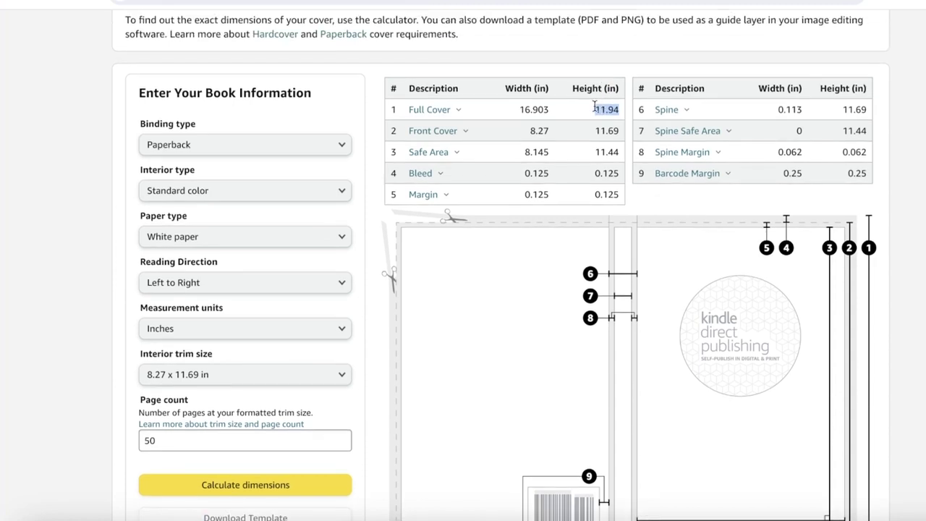
- Enter 11.94 in as the custom height for the 16.903-inch-wide cover design
{"action": "key", "text": "ctrl+Tab"}
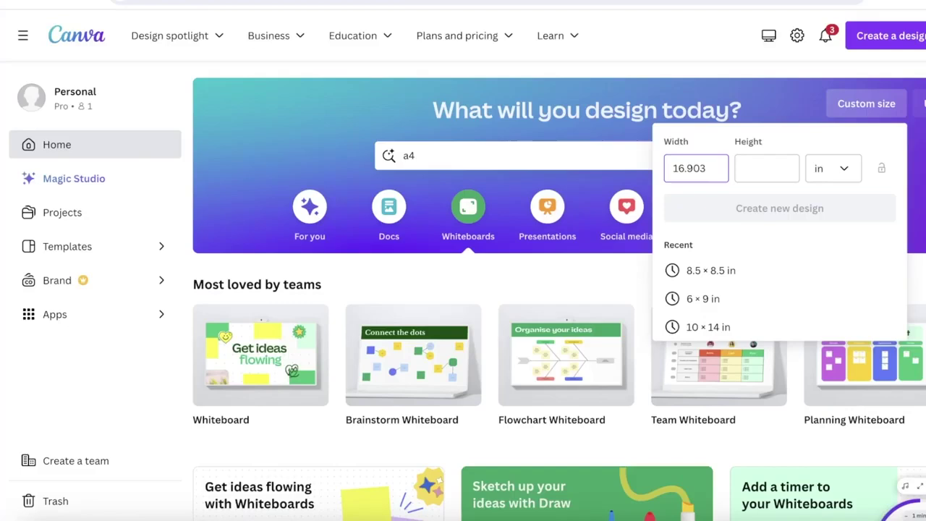
{"action": "left_click", "coordinate": [765, 165]}
{"action": "type", "text": "11"}
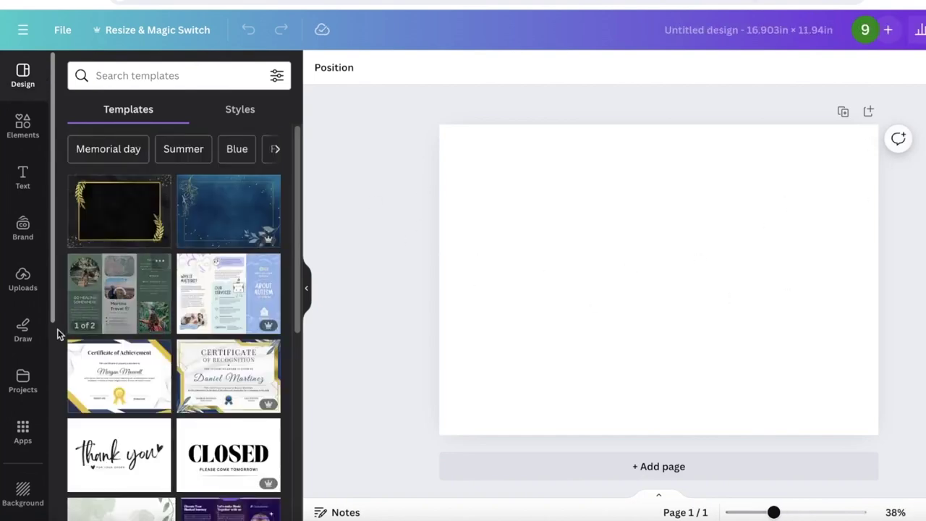
- Upload the KDP paperback cover template PNG from the Downloads folder
{"action": "left_click", "coordinate": [23, 287]}
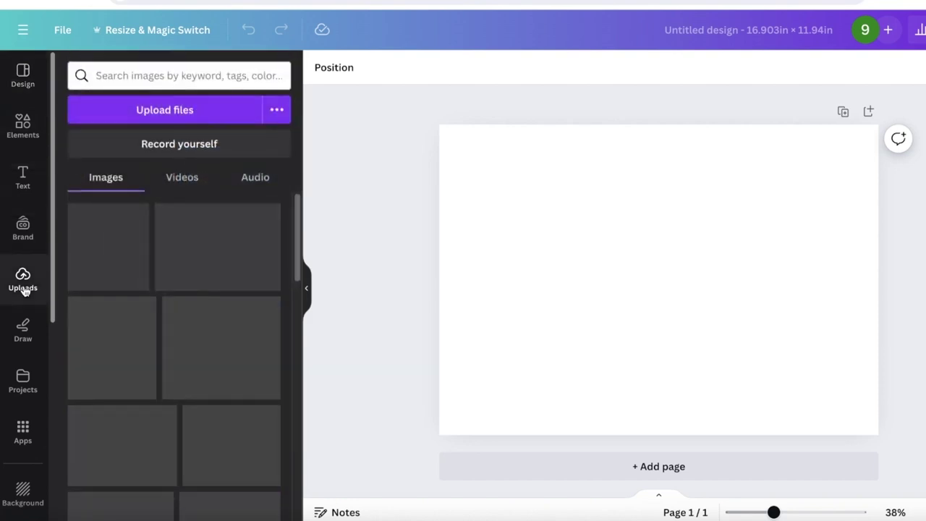
{"action": "left_click", "coordinate": [189, 107]}
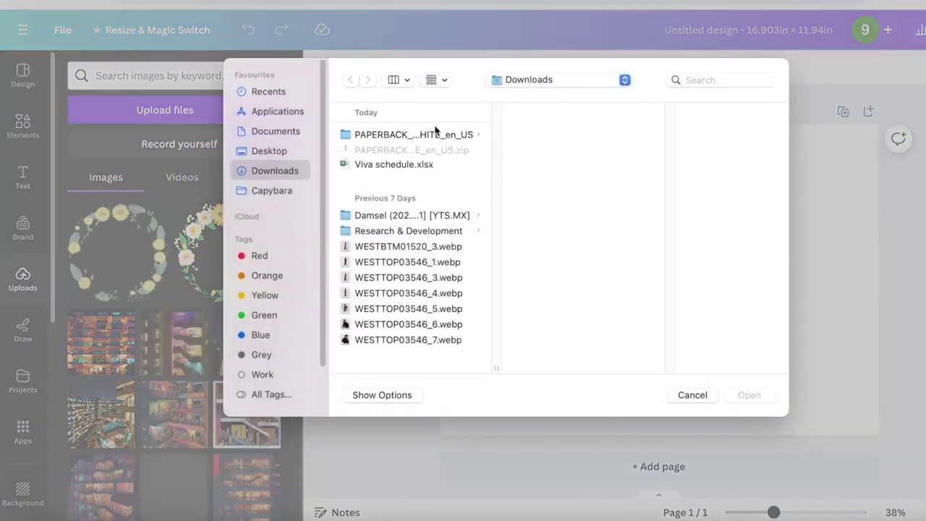
{"action": "left_click", "coordinate": [460, 135]}
{"action": "left_click", "coordinate": [576, 149]}
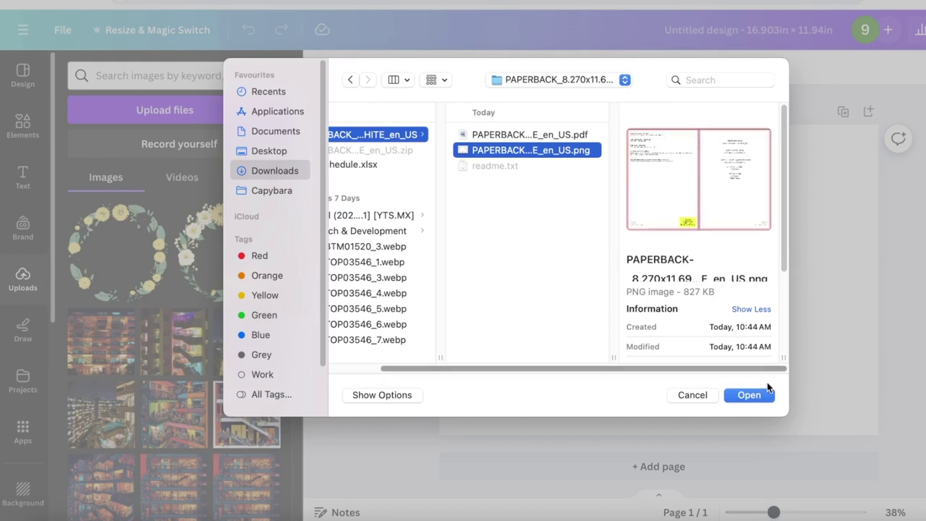
{"action": "left_click", "coordinate": [749, 394]}
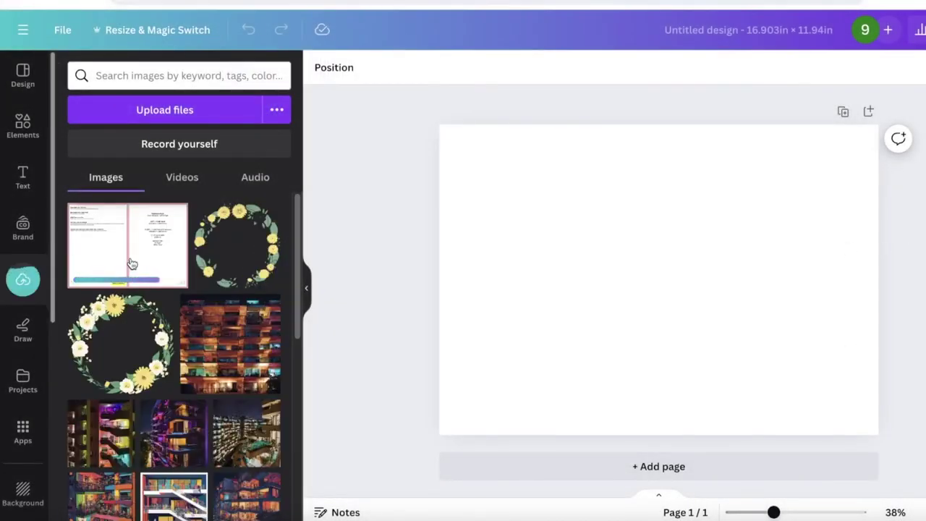
- Place the uploaded template on the page and enlarge it to fill the whole cover
{"action": "left_click", "coordinate": [133, 263]}
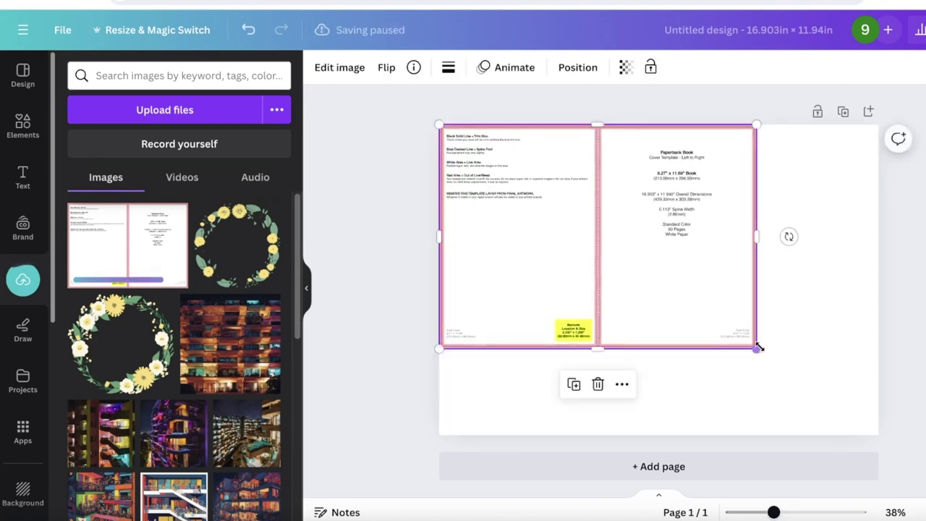
{"action": "left_click_drag", "start_coordinate": [757, 349], "coordinate": [885, 430]}
{"action": "left_click", "coordinate": [889, 430]}
{"action": "left_click_drag", "start_coordinate": [773, 514], "coordinate": [780, 513]}
{"action": "left_click", "coordinate": [782, 360]}
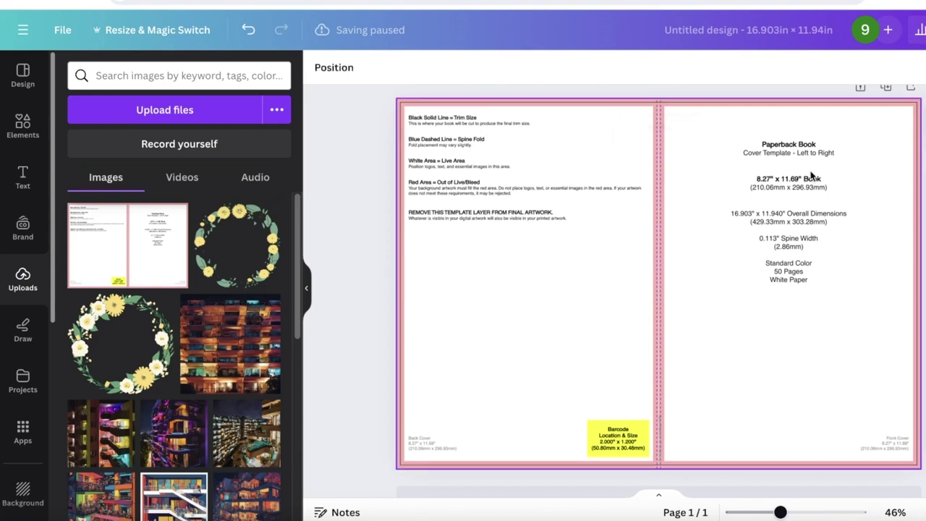
- Set the template image's transparency to 58 and lock it in position
{"action": "left_click", "coordinate": [910, 177]}
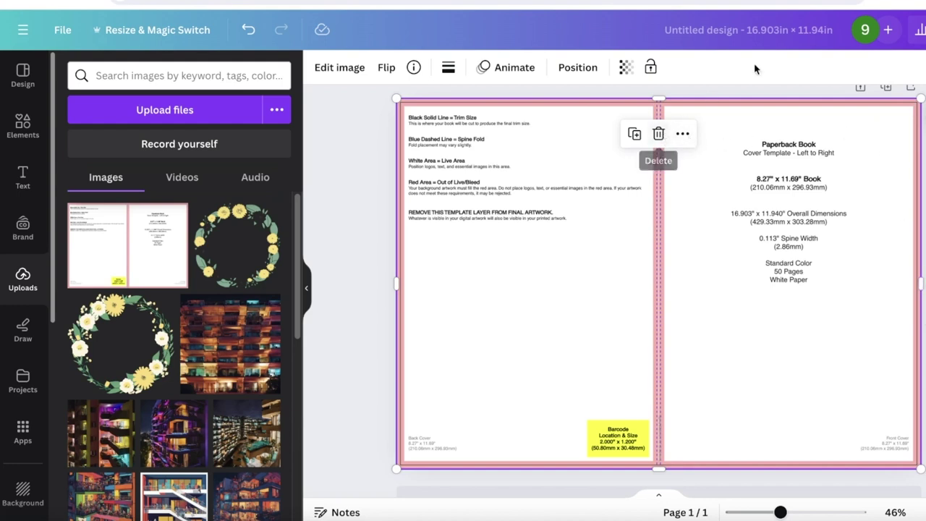
{"action": "left_click", "coordinate": [627, 67]}
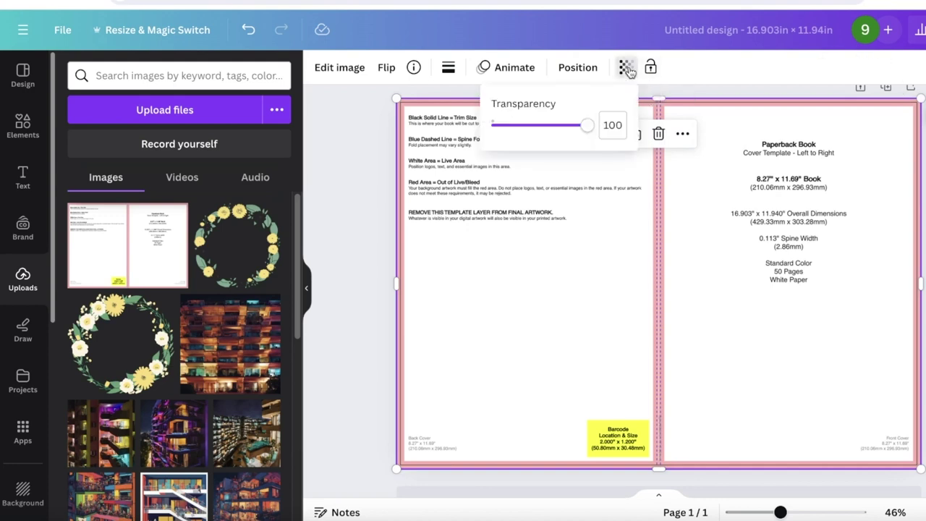
{"action": "left_click_drag", "start_coordinate": [540, 128], "coordinate": [548, 129]}
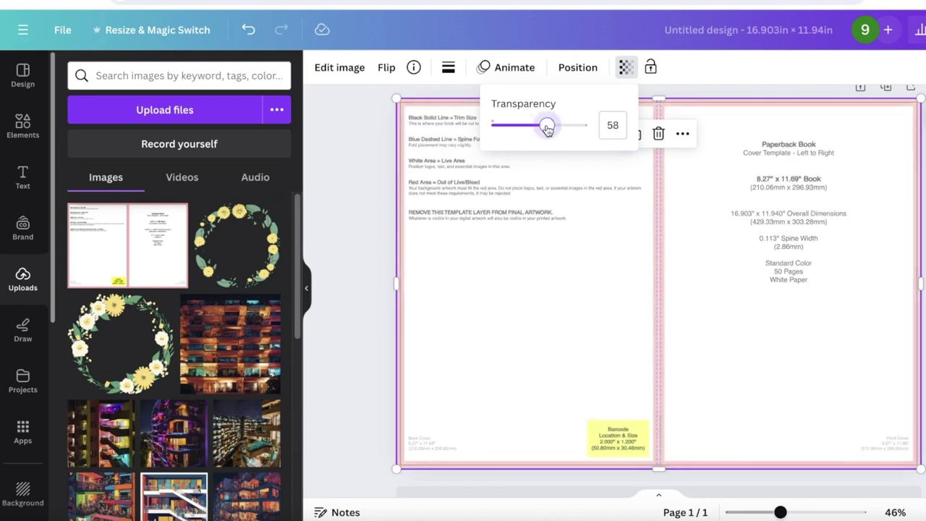
{"action": "left_click", "coordinate": [650, 73]}
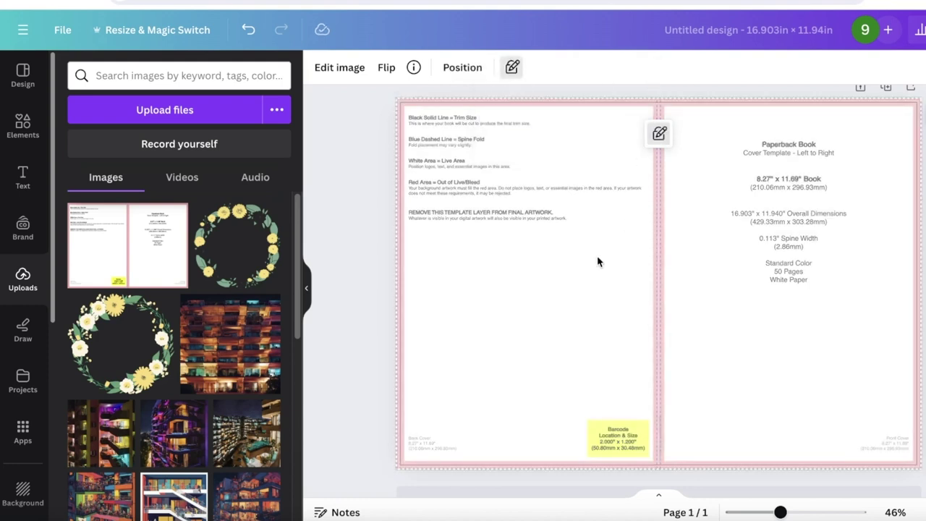
{"action": "left_click", "coordinate": [361, 213]}
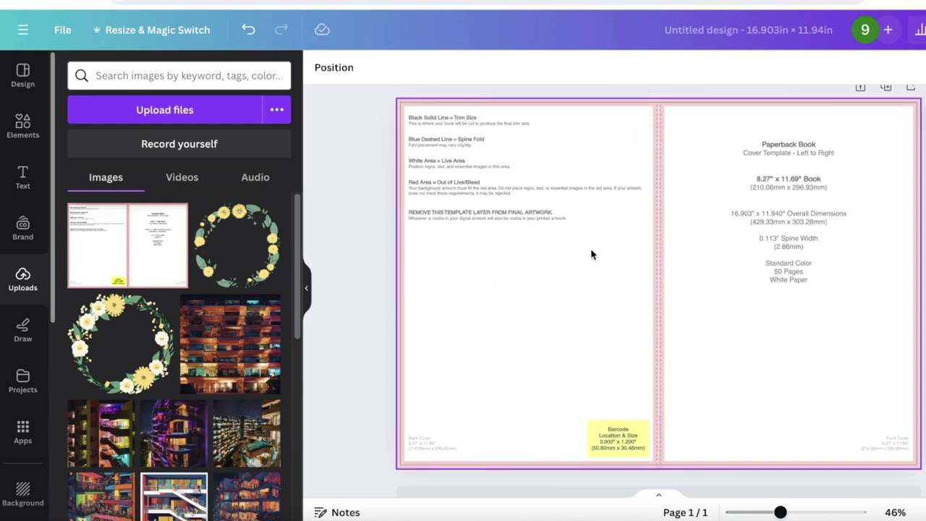
- Search Elements for 'background' and browse all graphics results for the lavender wave
{"action": "left_click", "coordinate": [16, 125]}
{"action": "left_click", "coordinate": [134, 76]}
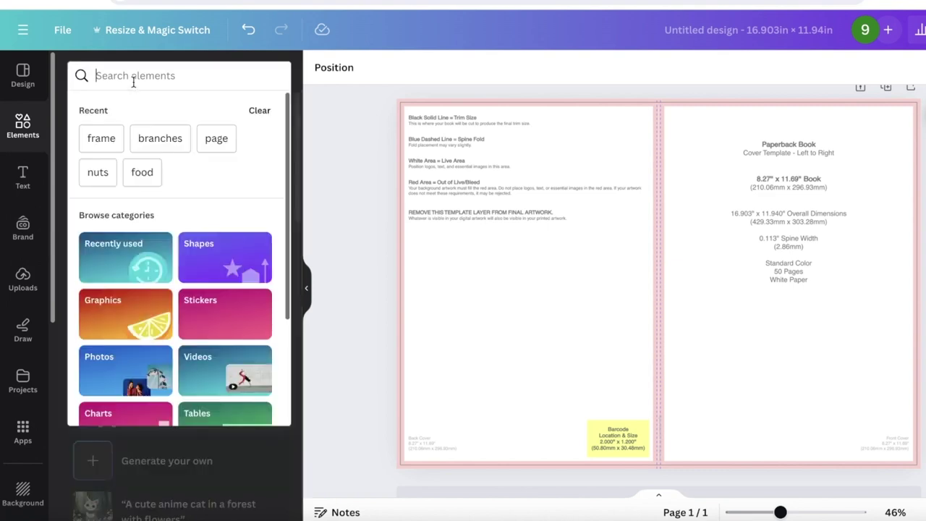
{"action": "type", "text": "background"}
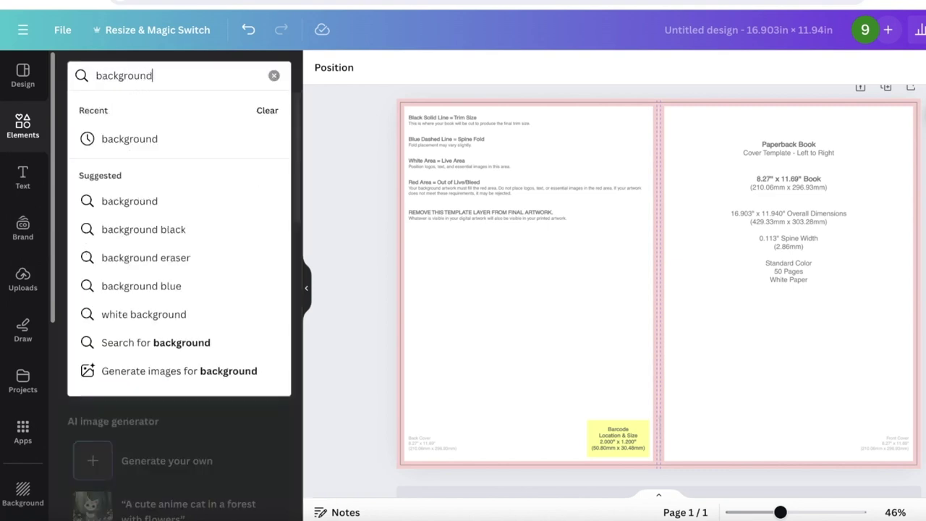
{"action": "key", "text": "Return"}
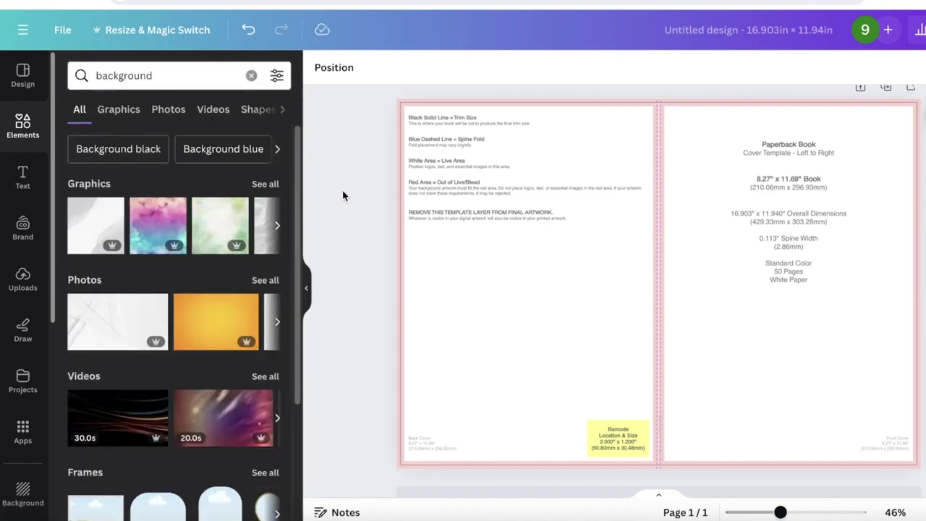
{"action": "left_click", "coordinate": [277, 186]}
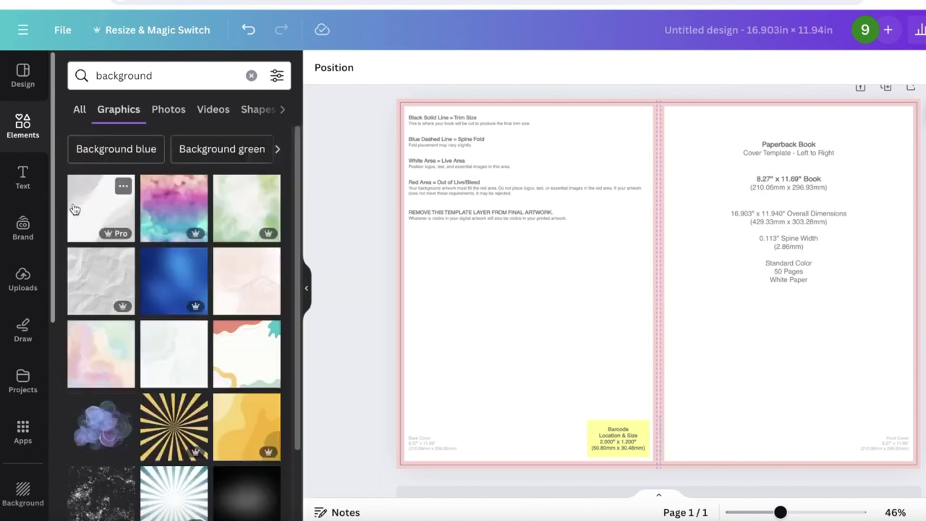
{"action": "scroll", "coordinate": [153, 389], "scroll_direction": "down", "scroll_amount": 10}
{"action": "scroll", "coordinate": [152, 389], "scroll_direction": "down", "scroll_amount": 3}
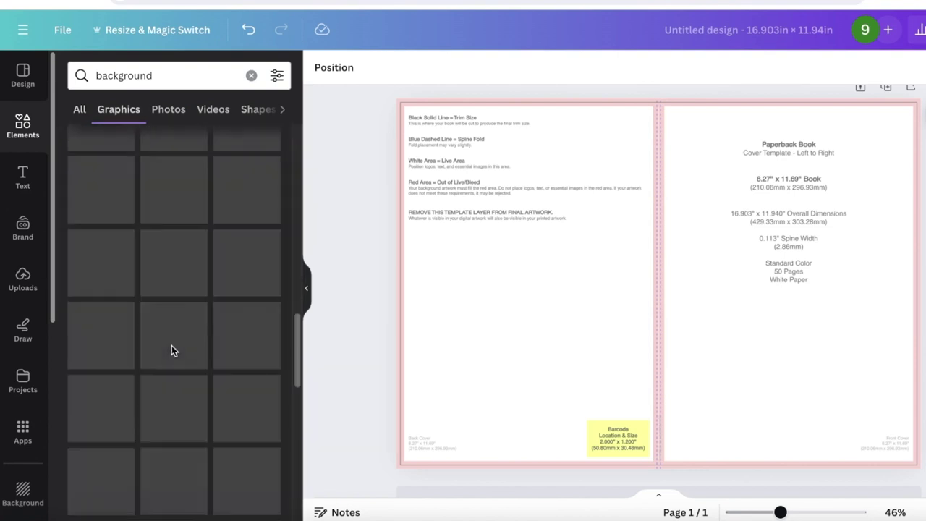
{"action": "scroll", "coordinate": [252, 328], "scroll_direction": "up", "scroll_amount": 10}
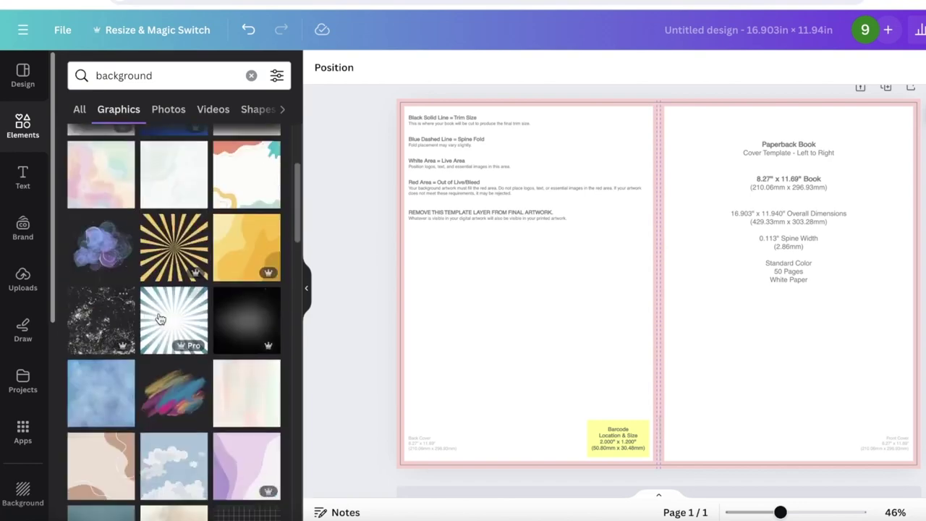
{"action": "scroll", "coordinate": [248, 406], "scroll_direction": "down", "scroll_amount": 3}
- Add the lavender wave graphic, enlarge it, and place a horizontally flipped copy on the left
{"action": "left_click", "coordinate": [243, 347]}
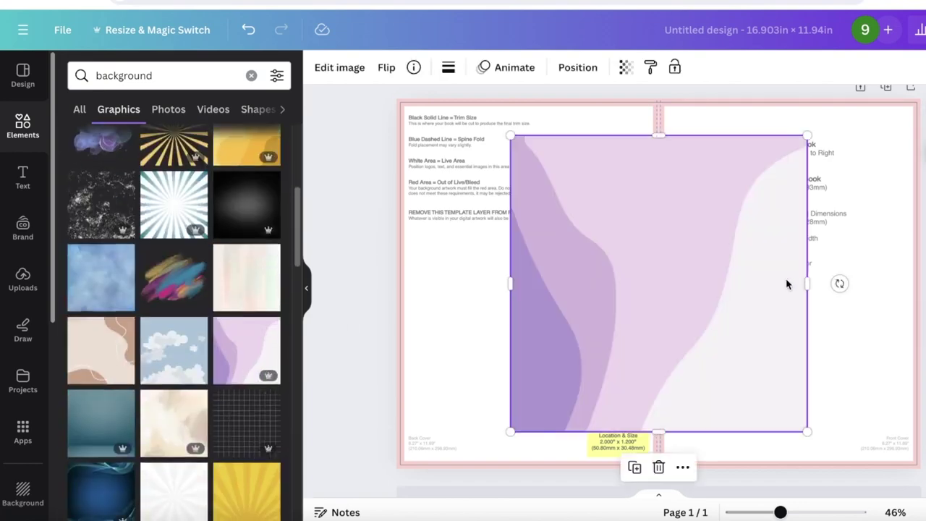
{"action": "left_click_drag", "start_coordinate": [796, 282], "coordinate": [825, 239]}
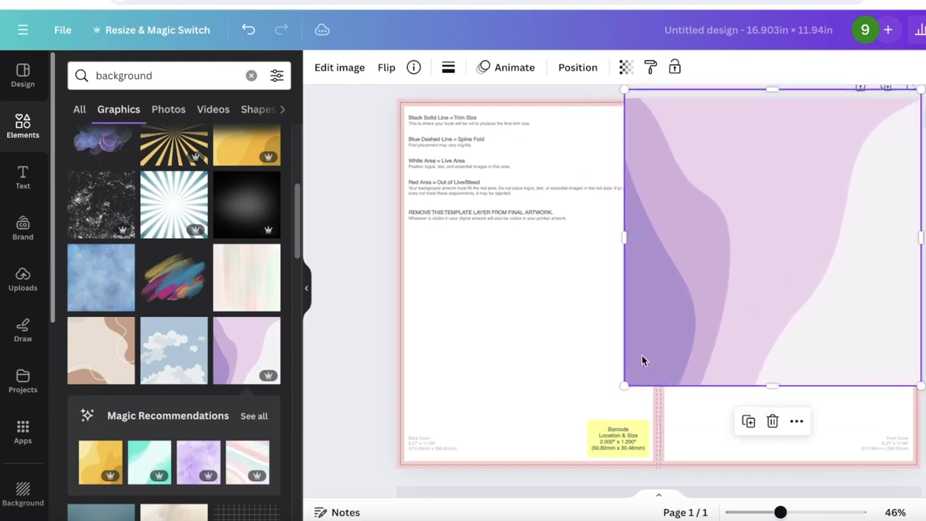
{"action": "left_click_drag", "start_coordinate": [625, 384], "coordinate": [560, 485]}
{"action": "left_click_drag", "start_coordinate": [603, 283], "coordinate": [518, 298]}
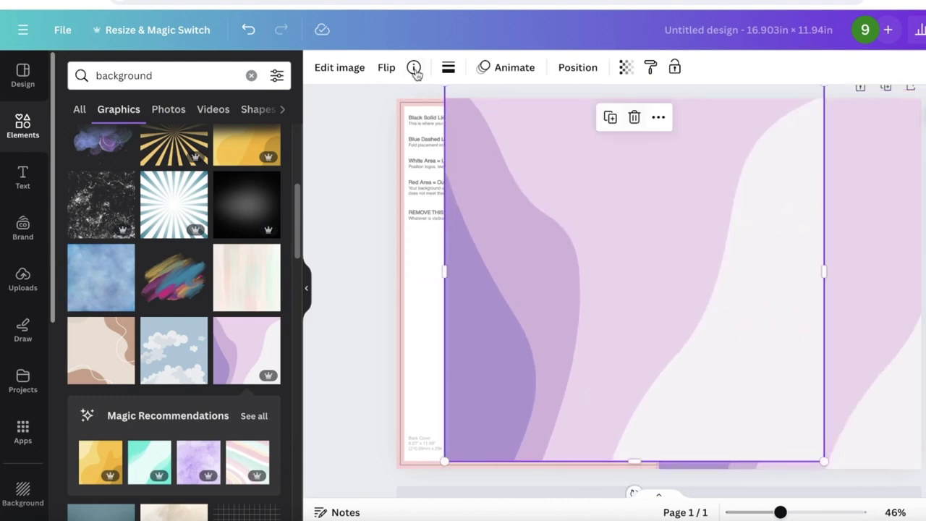
{"action": "left_click", "coordinate": [387, 67]}
{"action": "left_click", "coordinate": [428, 109]}
{"action": "left_click_drag", "start_coordinate": [629, 231], "coordinate": [471, 246]}
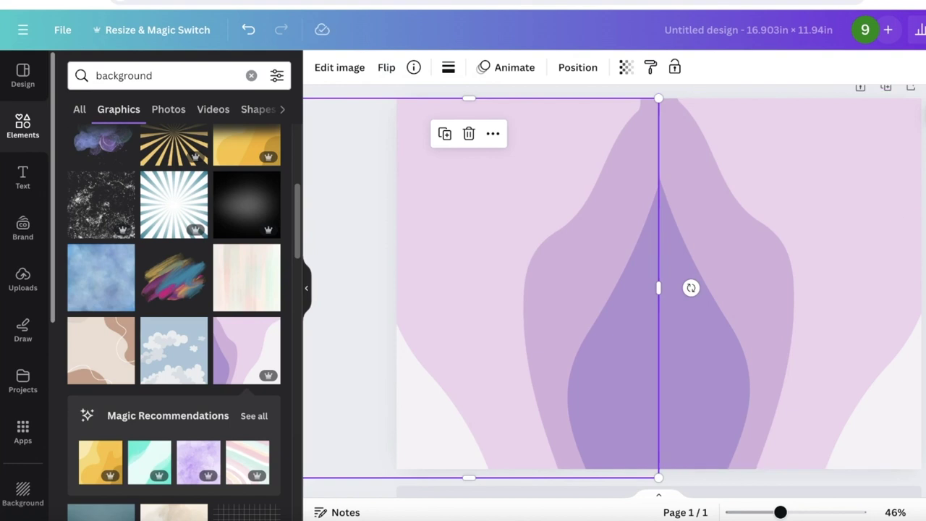
- Nudge the left wave image up so both wave halves line up side by side
{"action": "left_click", "coordinate": [813, 246]}
{"action": "left_click", "coordinate": [639, 264]}
{"action": "left_click_drag", "start_coordinate": [638, 264], "coordinate": [640, 259]}
{"action": "left_click", "coordinate": [765, 213]}
{"action": "left_click", "coordinate": [344, 231]}
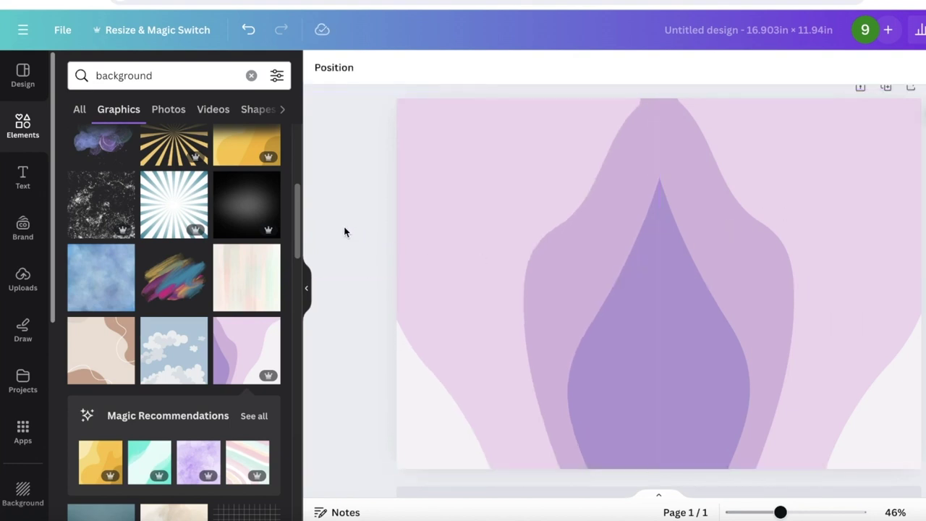
{"action": "left_click", "coordinate": [531, 246]}
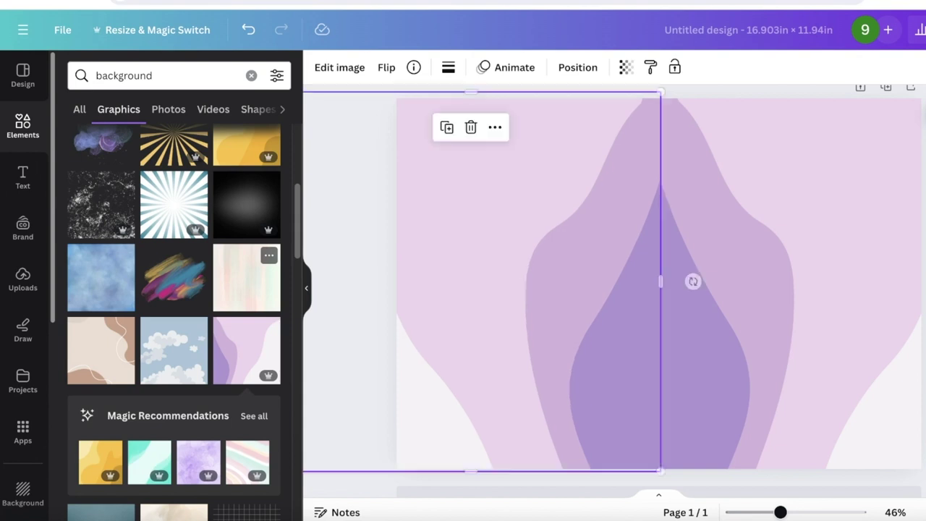
{"action": "scroll", "coordinate": [368, 144], "scroll_direction": "up", "scroll_amount": 1}
{"action": "left_click", "coordinate": [653, 103]}
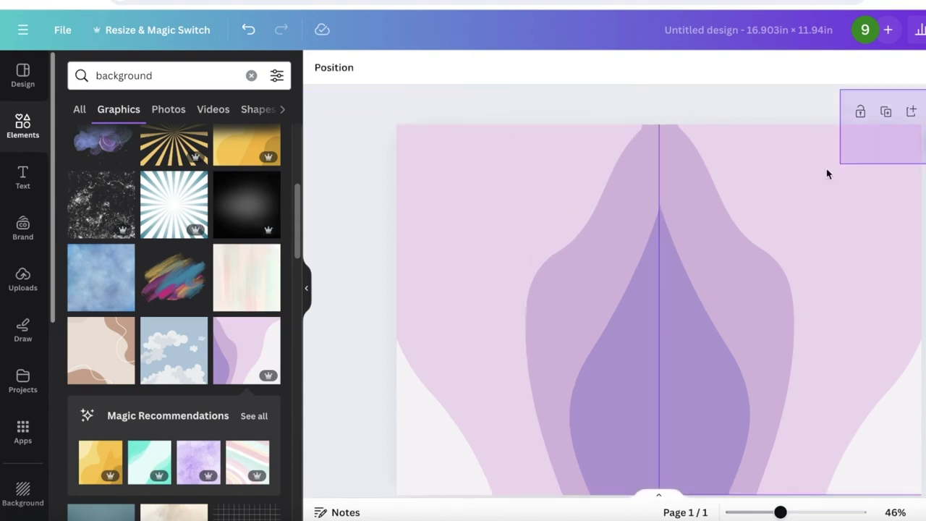
- Send the large wave image to the back, behind the template guides
{"action": "left_click", "coordinate": [799, 186]}
{"action": "left_click", "coordinate": [705, 151]}
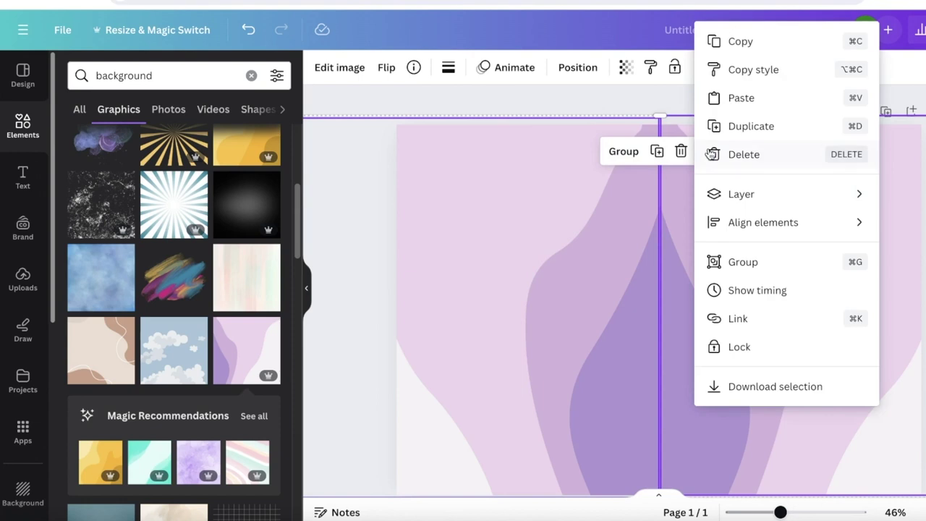
{"action": "mouse_move", "coordinate": [745, 197]}
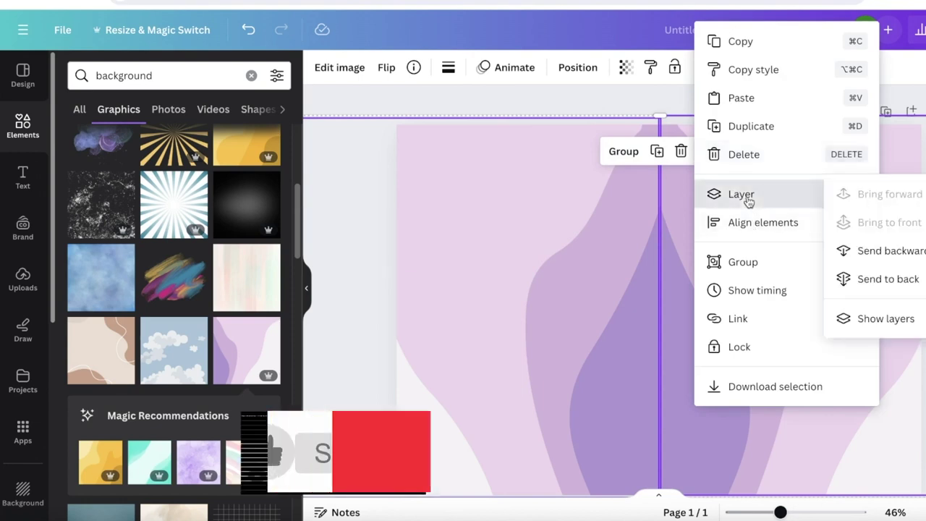
{"action": "left_click", "coordinate": [861, 281]}
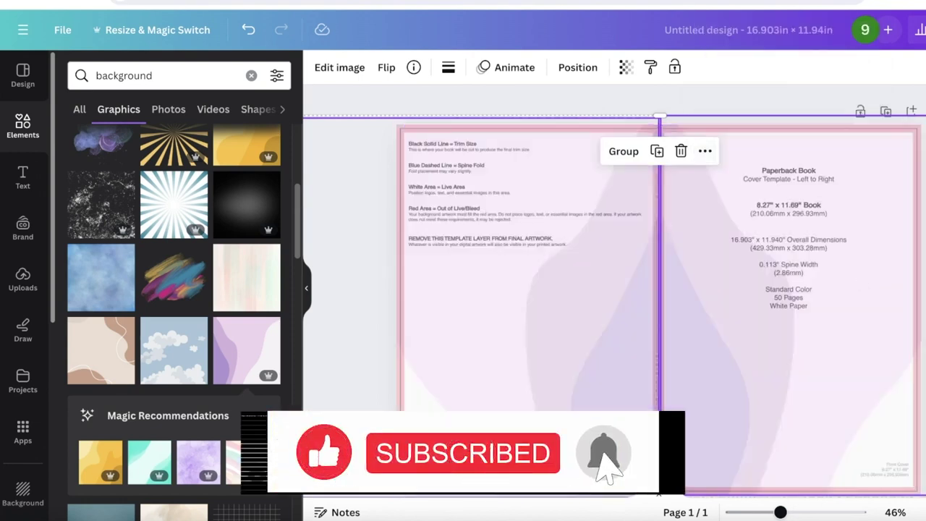
{"action": "scroll", "coordinate": [723, 275], "scroll_direction": "down", "scroll_amount": 2}
{"action": "left_click", "coordinate": [571, 103]}
{"action": "scroll", "coordinate": [571, 102], "scroll_direction": "up", "scroll_amount": 2}
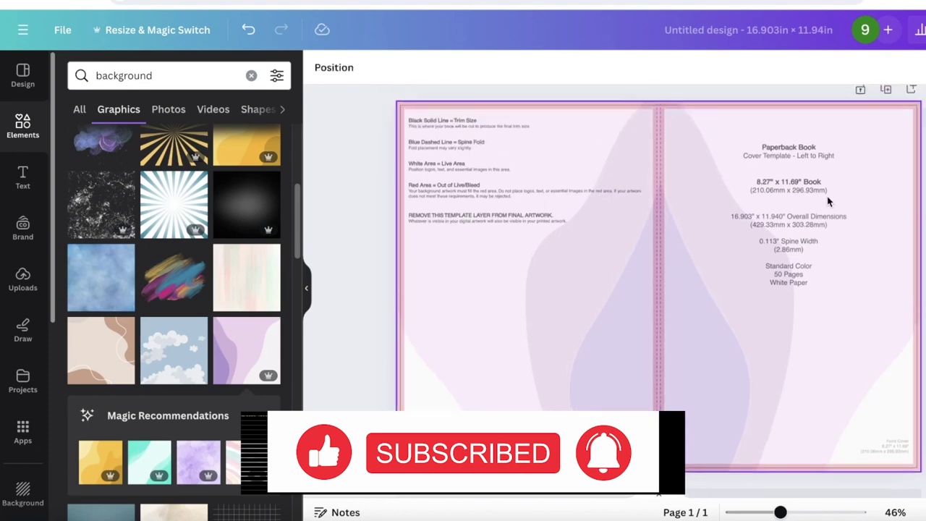
{"action": "left_click", "coordinate": [251, 75]}
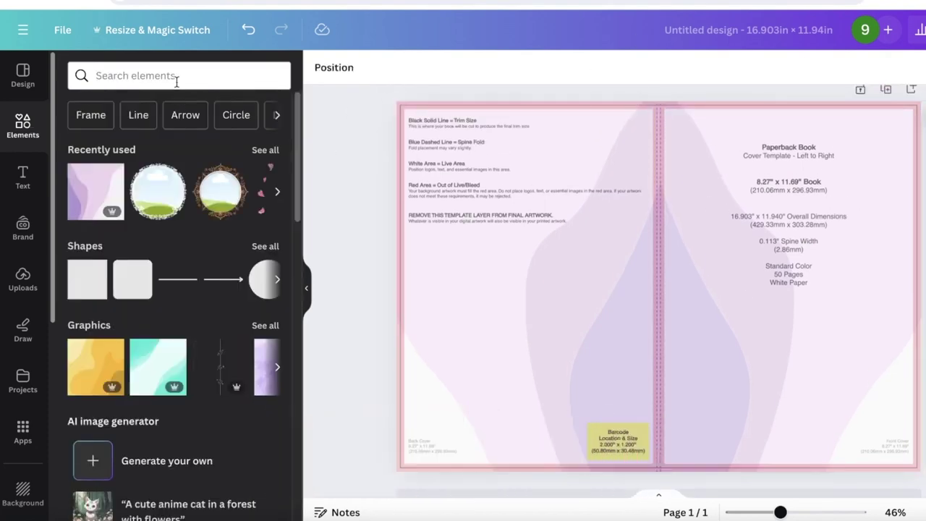
- Add the Parken Maise text combination, then delete its text and ampersand
{"action": "left_click", "coordinate": [31, 185]}
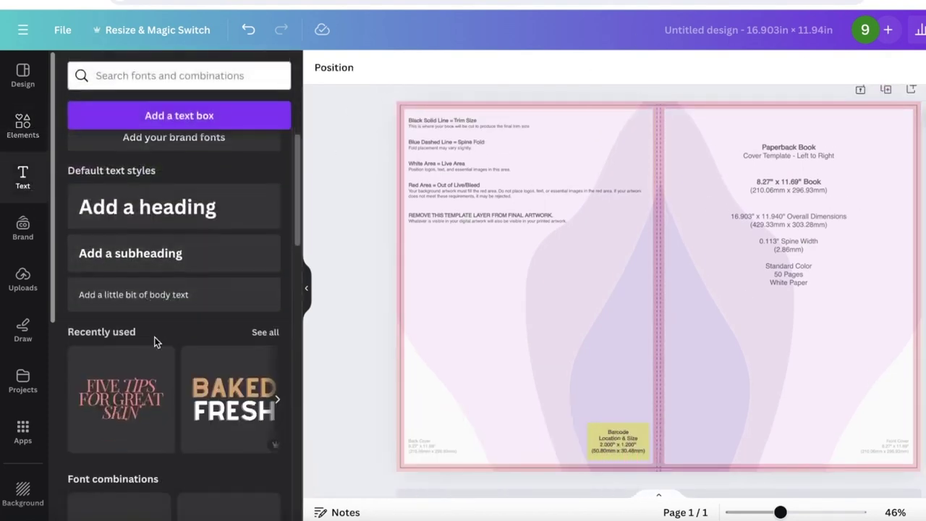
{"action": "scroll", "coordinate": [155, 336], "scroll_direction": "down", "scroll_amount": 3}
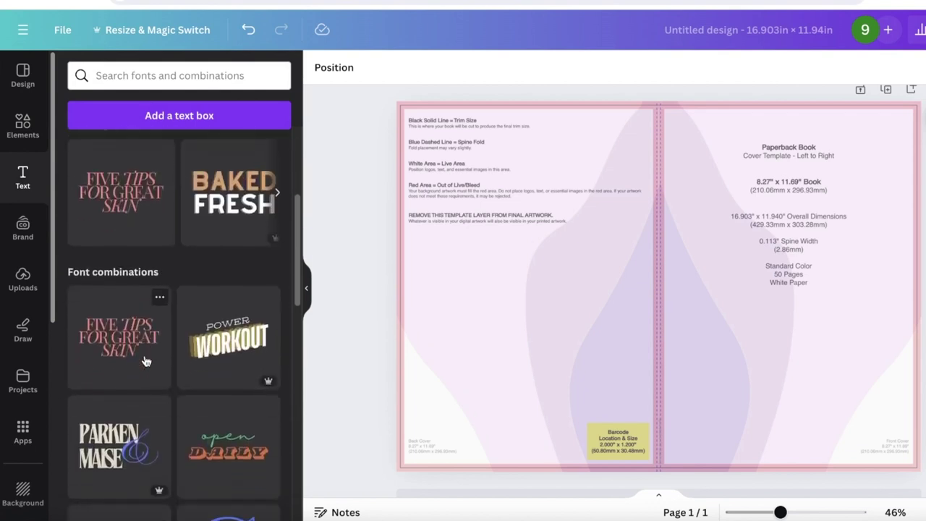
{"action": "scroll", "coordinate": [173, 333], "scroll_direction": "down", "scroll_amount": 1}
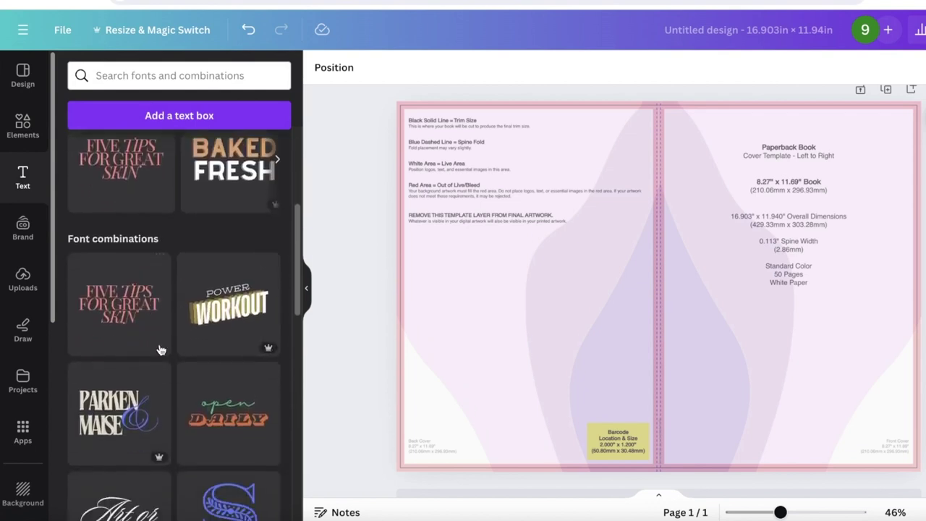
{"action": "left_click", "coordinate": [127, 405]}
{"action": "double_click", "coordinate": [629, 245]}
{"action": "type", "text": "SELF MAISE"}
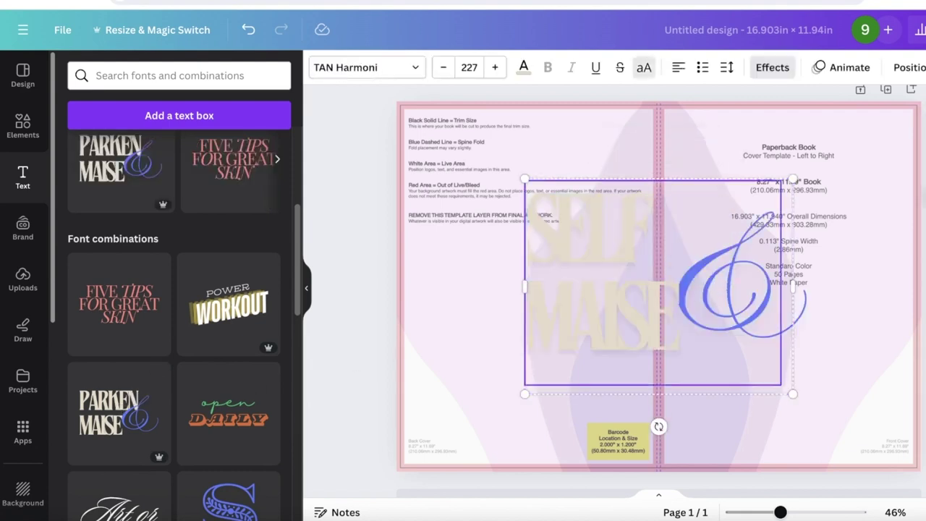
{"action": "type", "text": "HEL"}
{"action": "key", "text": "ctrl+a"}
{"action": "key", "text": "BackSpace"}
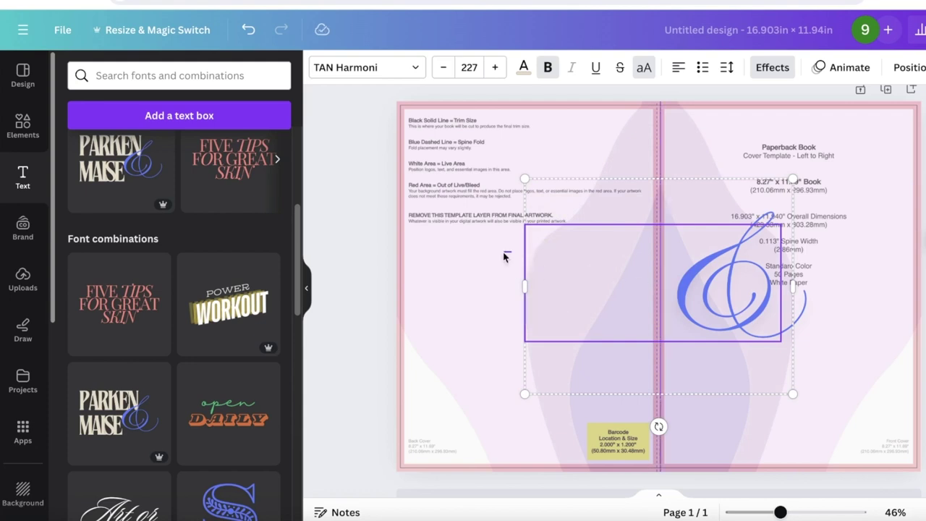
{"action": "key", "text": "Escape"}
{"action": "key", "text": "Delete"}
{"action": "left_click", "coordinate": [659, 250]}
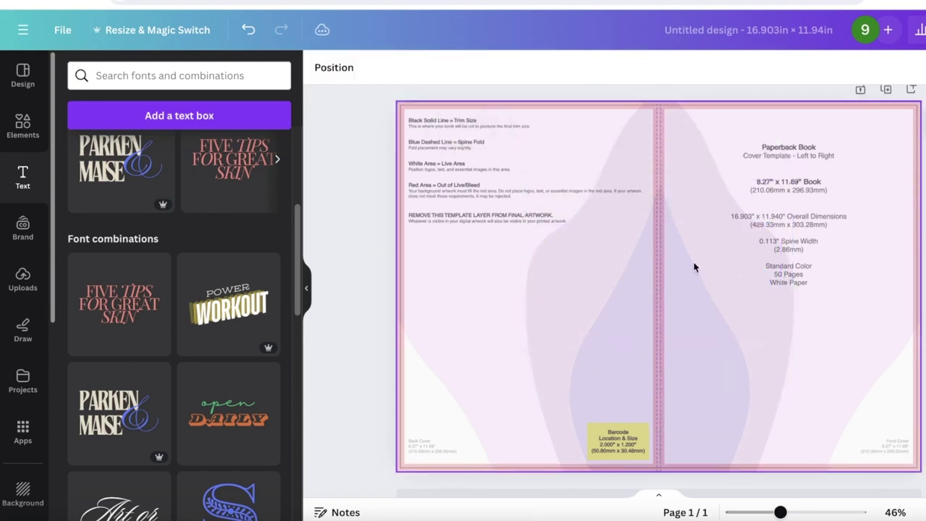
- Scroll the text combinations to find the Trending script-and-capitals combination
{"action": "scroll", "coordinate": [132, 330], "scroll_direction": "down", "scroll_amount": 5}
{"action": "scroll", "coordinate": [236, 305], "scroll_direction": "down", "scroll_amount": 2}
{"action": "scroll", "coordinate": [235, 306], "scroll_direction": "down", "scroll_amount": 5}
{"action": "scroll", "coordinate": [174, 304], "scroll_direction": "down", "scroll_amount": 3}
{"action": "scroll", "coordinate": [192, 275], "scroll_direction": "up", "scroll_amount": 2}
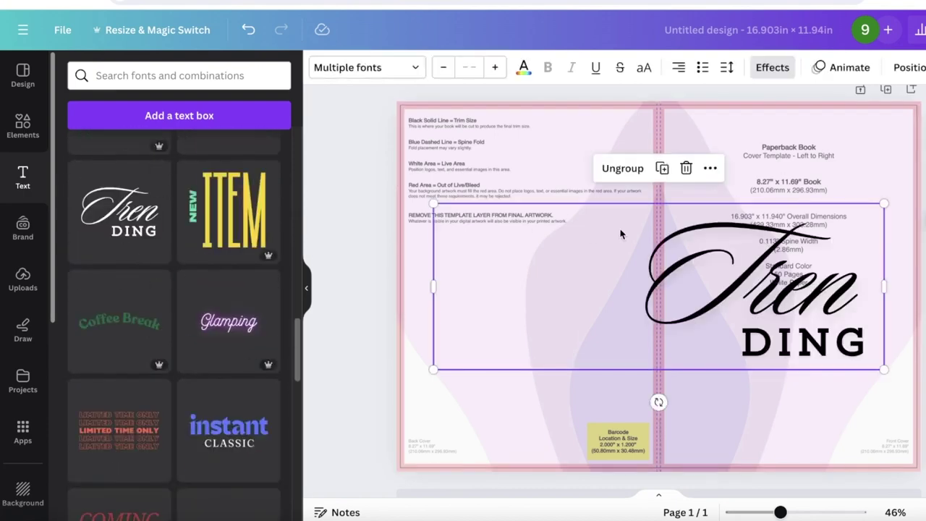
- Replace the title's Tren line with 'Wellness'
{"action": "left_click", "coordinate": [694, 305]}
{"action": "double_click", "coordinate": [754, 286]}
{"action": "type", "text": "We,"}
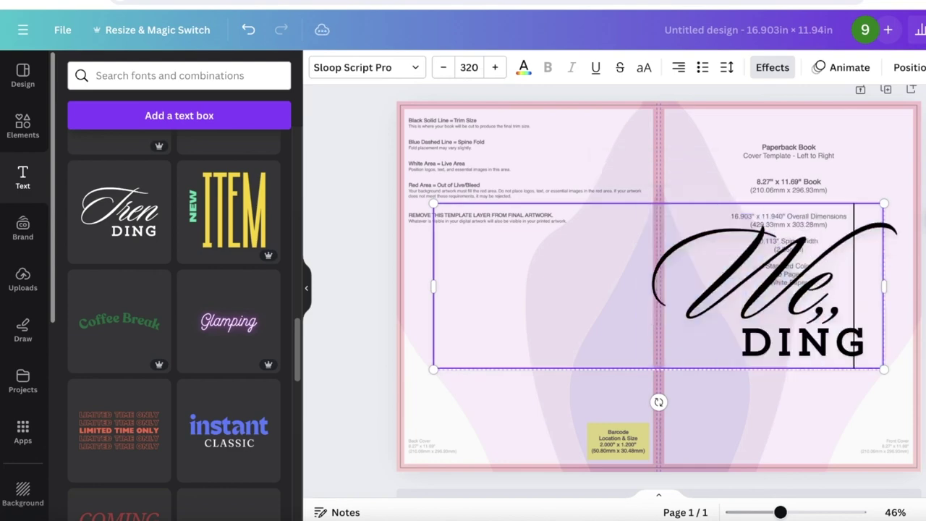
{"action": "key", "text": "BackSpace"}
{"action": "key", "text": "BackSpace"}
{"action": "type", "text": "llness"}
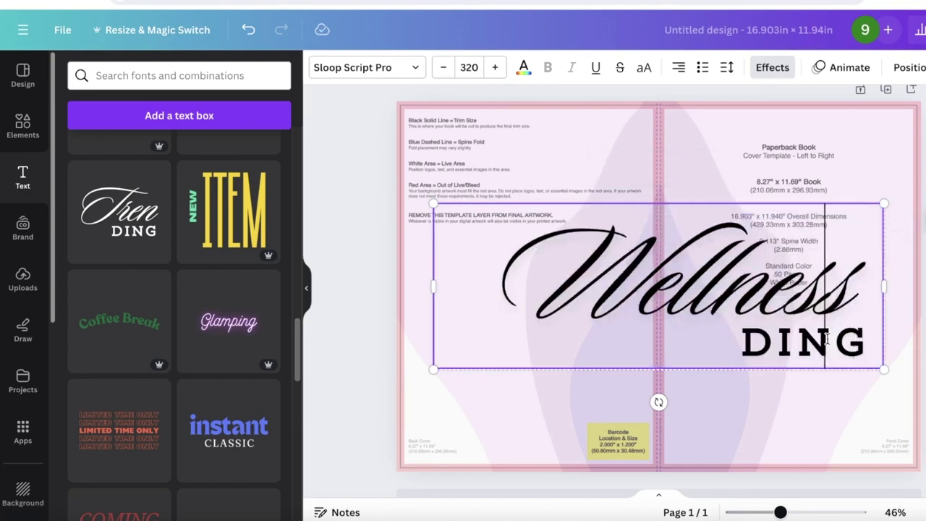
{"action": "key", "text": "ctrl+a"}
{"action": "type", "text": "Wellness"}
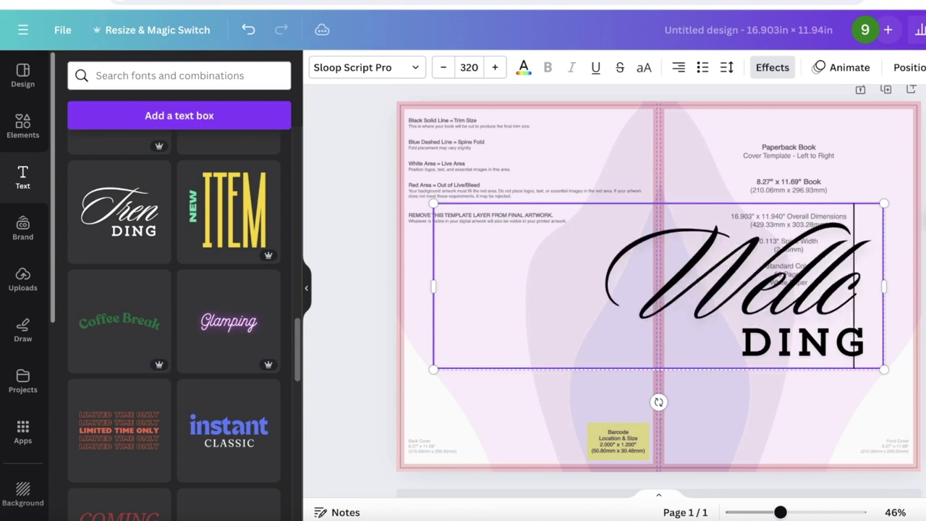
{"action": "left_click", "coordinate": [827, 421]}
- Change DING to 'JOURNAL', then shrink the title and move it to the front cover's top
{"action": "left_click", "coordinate": [811, 338]}
{"action": "left_click", "coordinate": [817, 346]}
{"action": "double_click", "coordinate": [816, 344]}
{"action": "type", "text": "JOURNAL"}
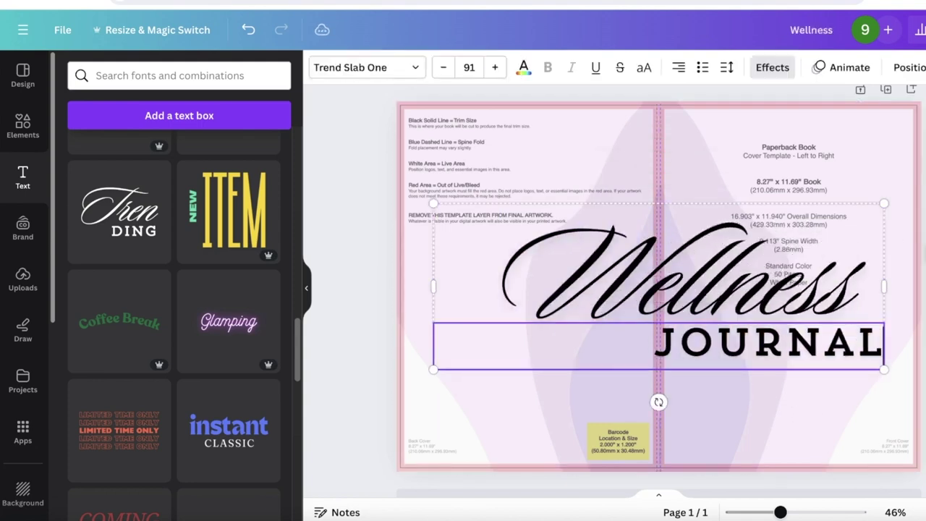
{"action": "left_click_drag", "start_coordinate": [885, 369], "coordinate": [668, 224]}
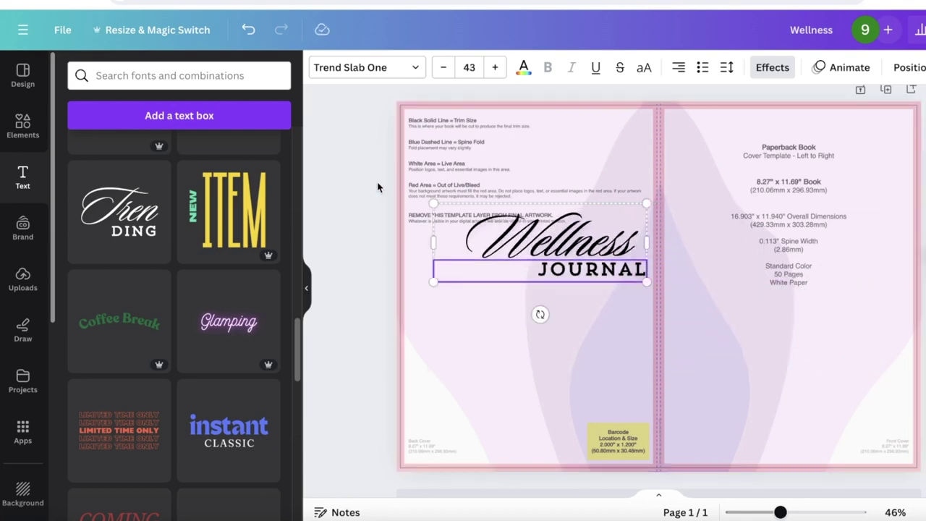
{"action": "left_click_drag", "start_coordinate": [526, 223], "coordinate": [762, 159]}
{"action": "left_click", "coordinate": [687, 111]}
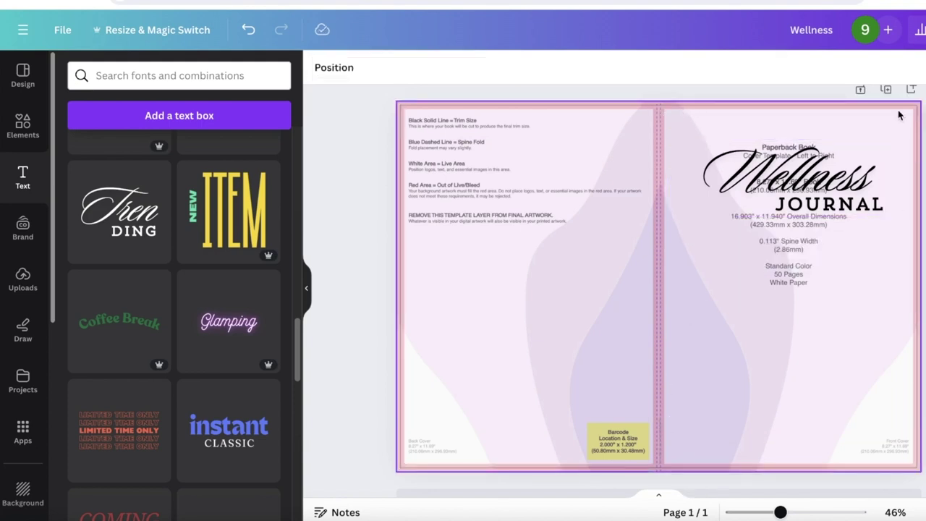
- Shrink the title group slightly, snap it to the front cover's right edge, and widen it
{"action": "left_click", "coordinate": [818, 184]}
{"action": "left_click_drag", "start_coordinate": [892, 215], "coordinate": [868, 209]}
{"action": "mouse_move", "coordinate": [792, 179]}
{"action": "left_mouse_down"}
{"action": "mouse_move", "coordinate": [803, 180]}
{"action": "mouse_move", "coordinate": [784, 178]}
{"action": "left_mouse_up"}
{"action": "left_click_drag", "start_coordinate": [867, 175], "coordinate": [915, 175]}
- Center-align both the Wellness and JOURNAL text lines
{"action": "left_click", "coordinate": [838, 182]}
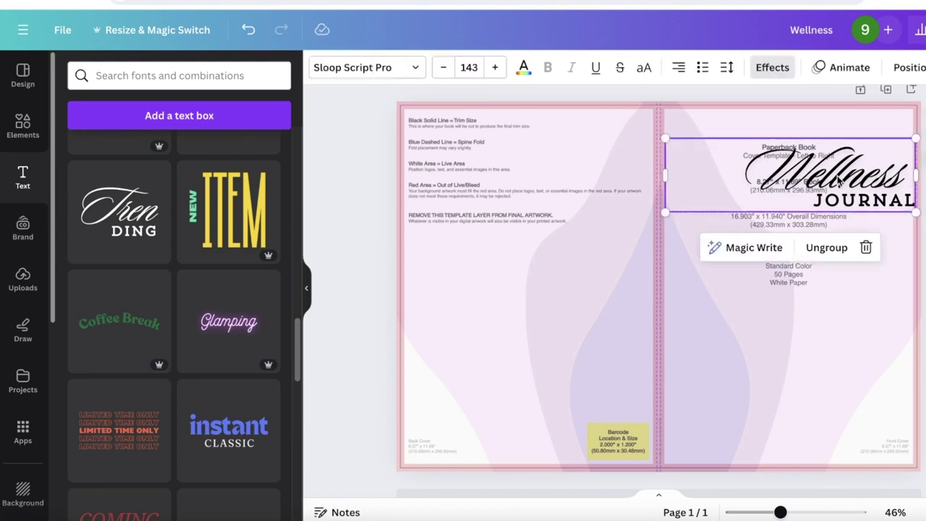
{"action": "left_click", "coordinate": [679, 71]}
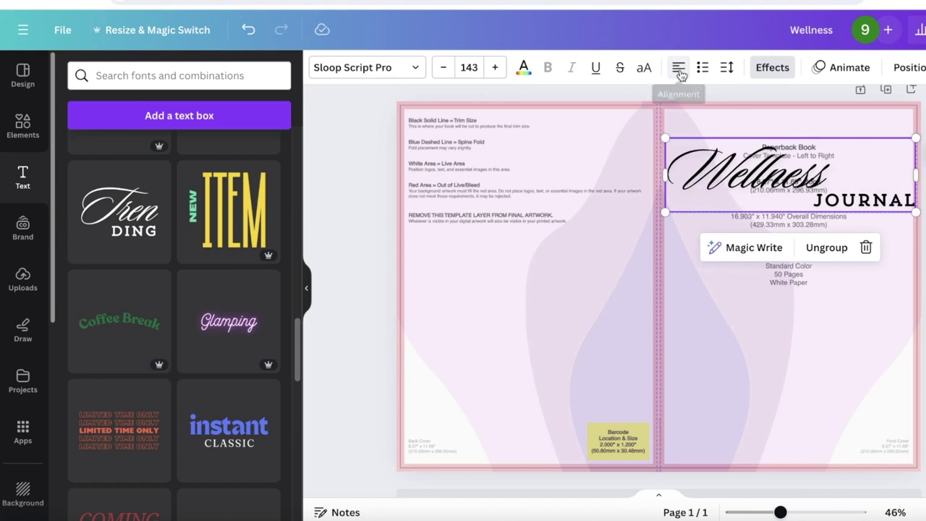
{"action": "left_click", "coordinate": [680, 72]}
{"action": "left_click", "coordinate": [880, 203]}
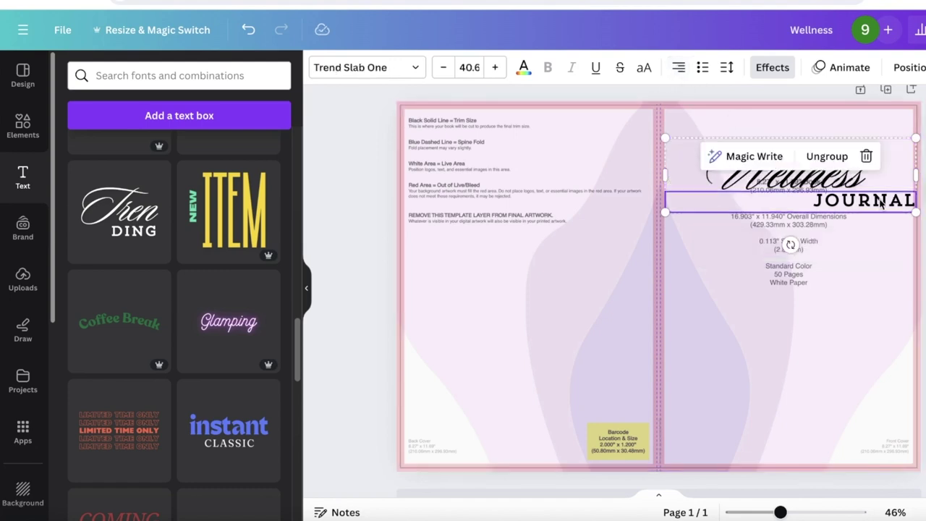
{"action": "left_click", "coordinate": [679, 67]}
{"action": "left_click", "coordinate": [679, 68]}
{"action": "key", "text": "Escape"}
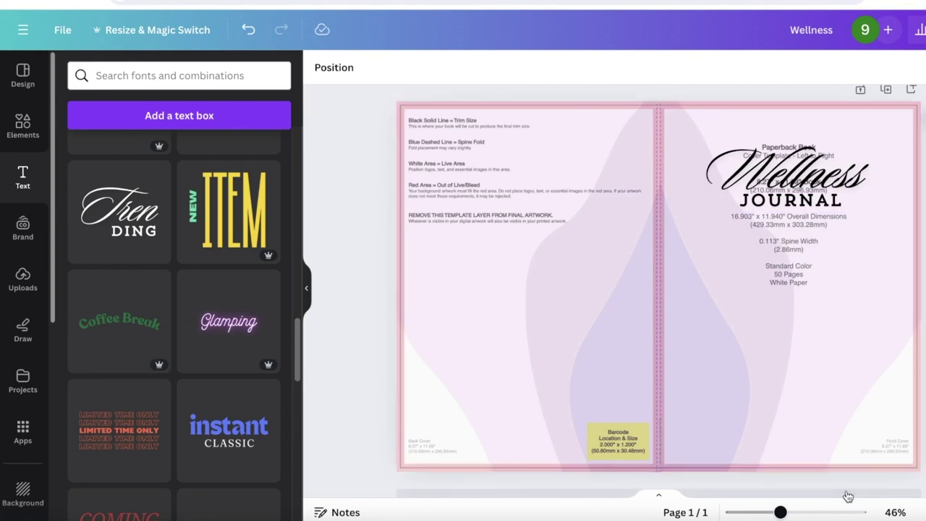
- Show the design's layers list and open the options menu for the template guide layer
{"action": "left_click", "coordinate": [26, 174]}
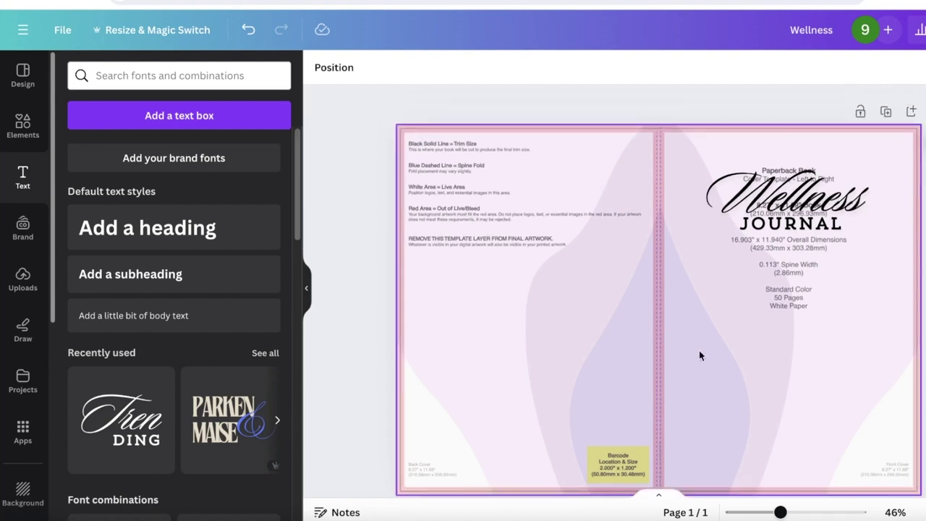
{"action": "left_click", "coordinate": [684, 353]}
{"action": "right_click", "coordinate": [684, 359]}
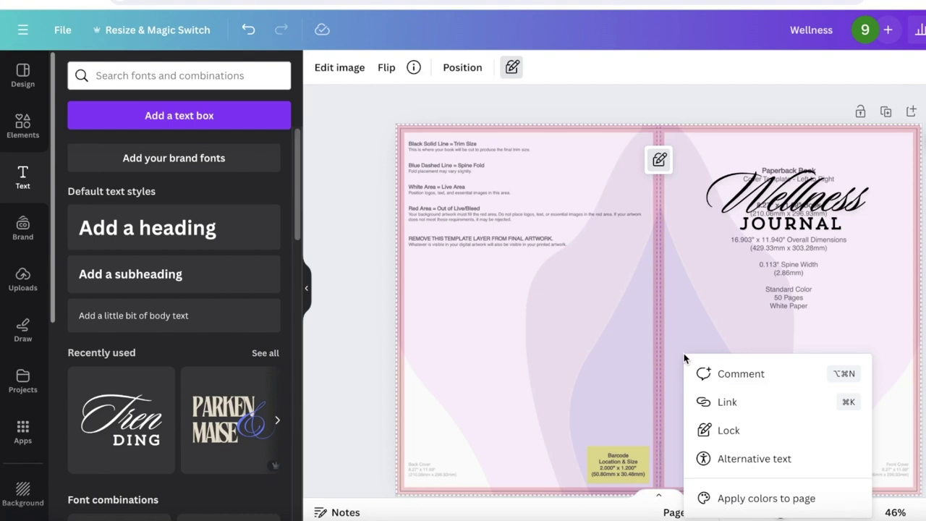
{"action": "left_click", "coordinate": [730, 440]}
{"action": "left_click", "coordinate": [658, 160]}
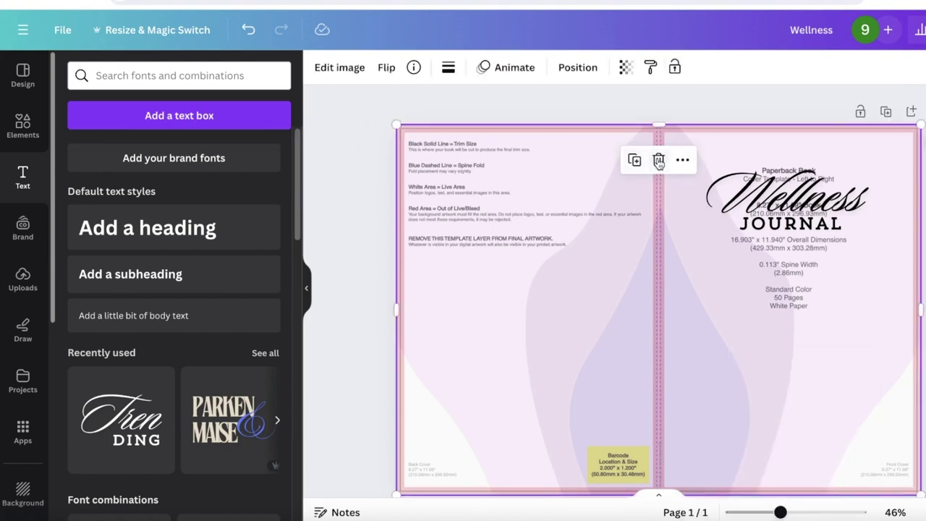
{"action": "left_click", "coordinate": [683, 159]}
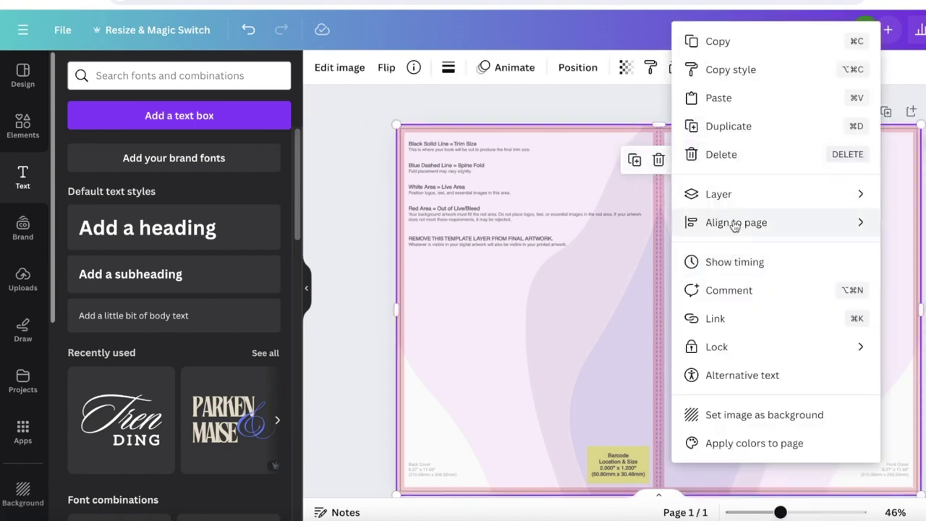
{"action": "mouse_move", "coordinate": [775, 196]}
{"action": "left_click", "coordinate": [889, 317]}
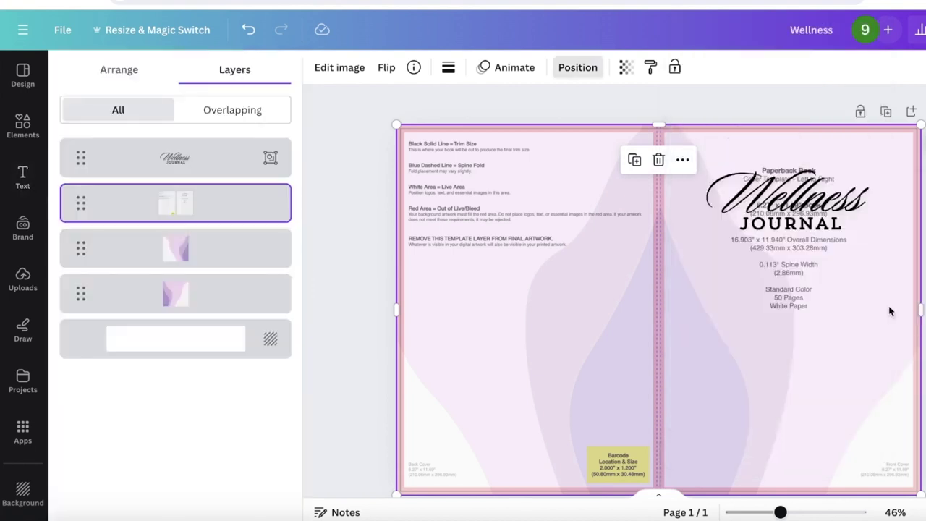
{"action": "left_click", "coordinate": [279, 193]}
- Delete the KDP template guide layer, leaving the wave background and title
{"action": "left_click", "coordinate": [324, 344]}
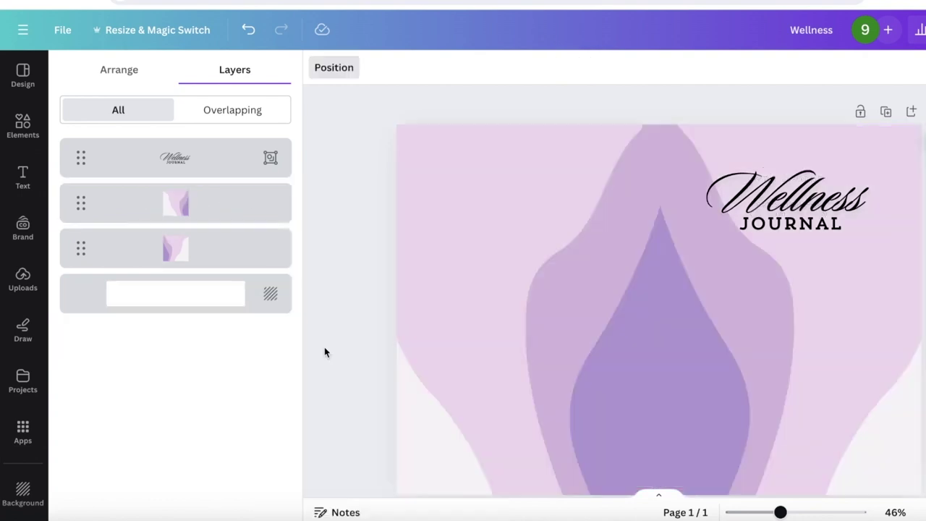
{"action": "left_click", "coordinate": [287, 307]}
{"action": "left_click", "coordinate": [276, 217]}
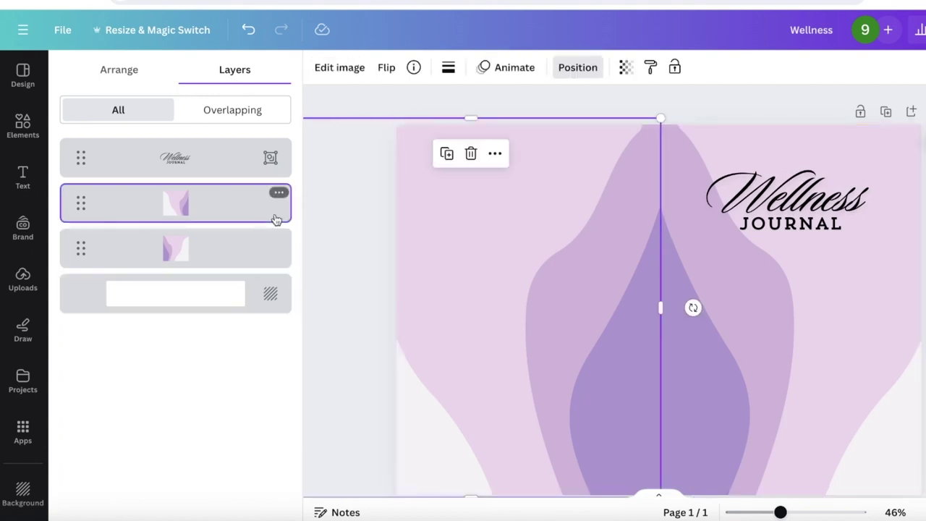
{"action": "left_click", "coordinate": [22, 177]}
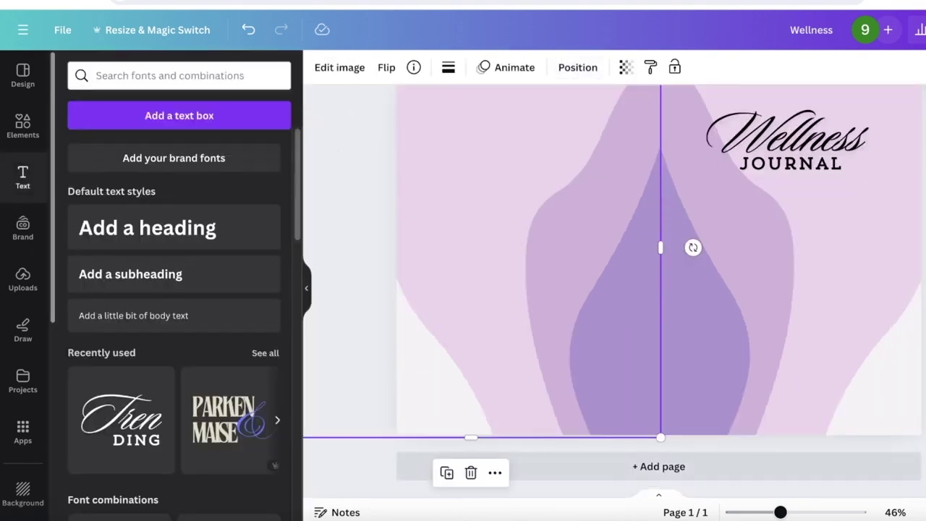
{"action": "key", "text": "Escape"}
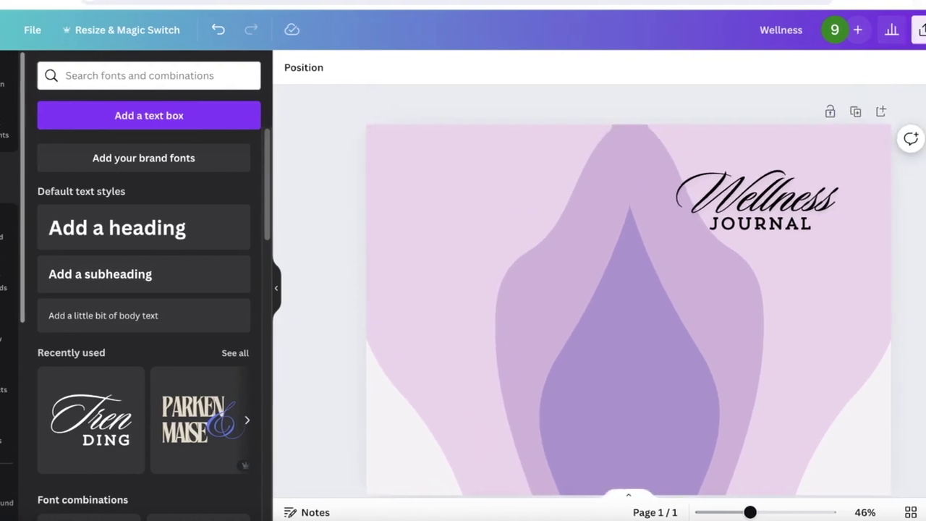
- Download the cover with PDF Print chosen as the file type
{"action": "left_click", "coordinate": [906, 34]}
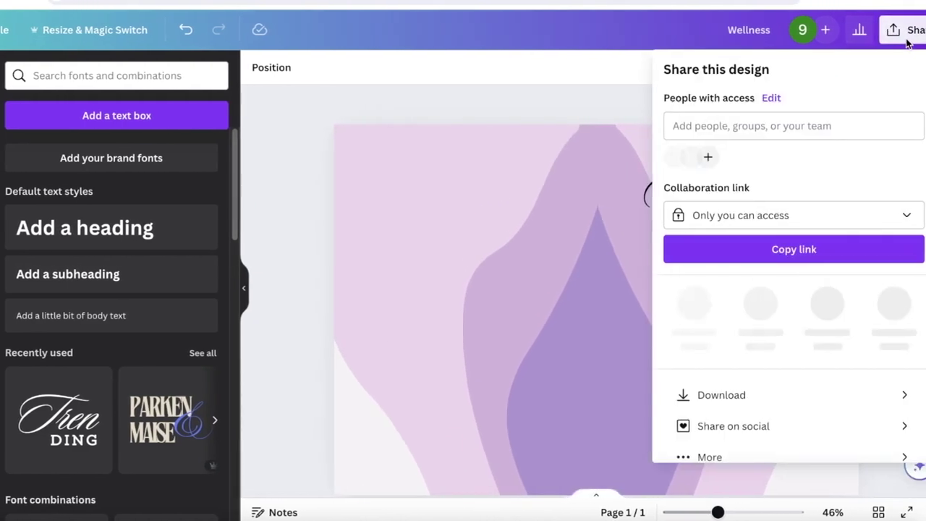
{"action": "left_click", "coordinate": [770, 395]}
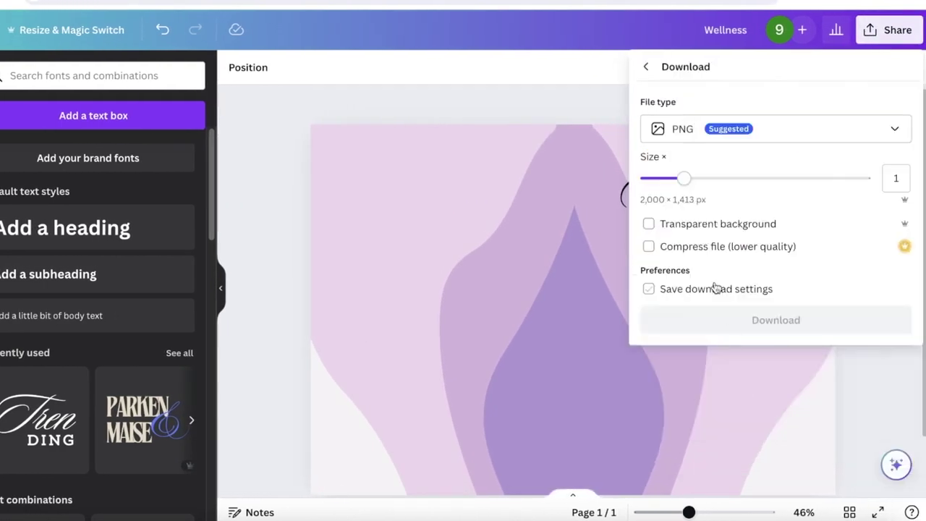
{"action": "left_click", "coordinate": [699, 139]}
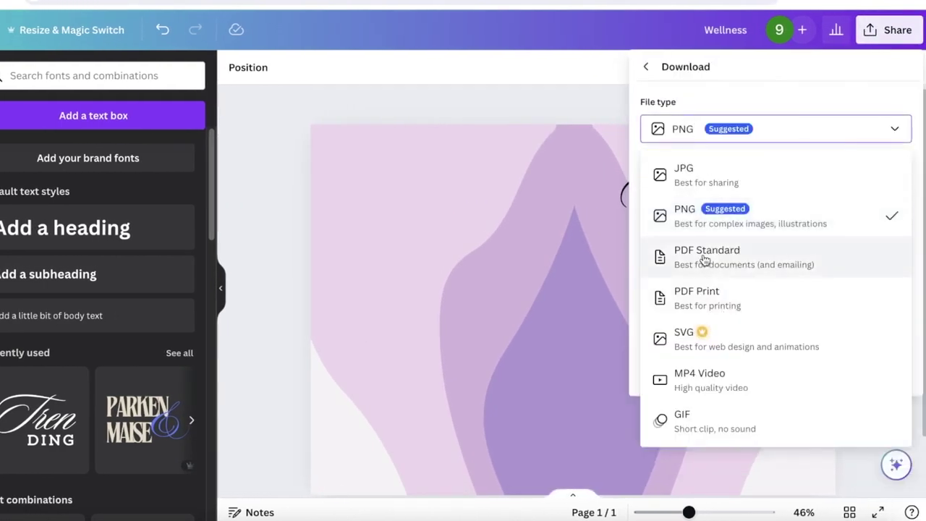
{"action": "left_click", "coordinate": [717, 293]}
{"action": "left_click", "coordinate": [765, 325]}
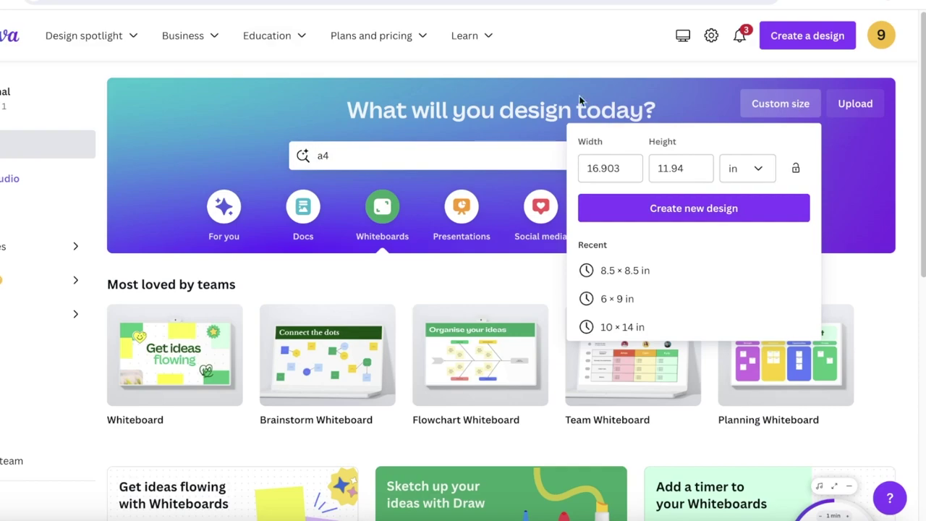
- Open the custom size settings for a new design and correct the width to 8.1 in
{"action": "left_click", "coordinate": [526, 87]}
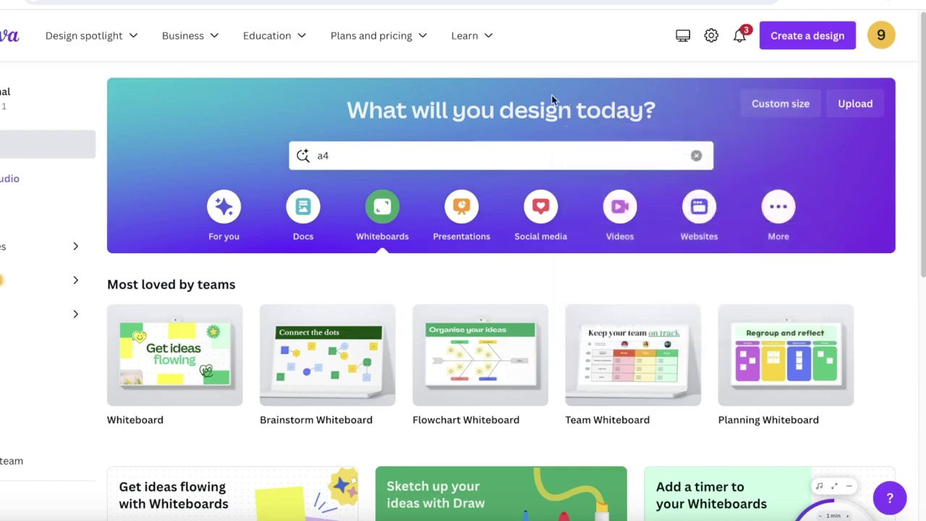
{"action": "scroll", "coordinate": [457, 137], "scroll_direction": "down", "scroll_amount": 3}
{"action": "scroll", "coordinate": [457, 137], "scroll_direction": "down", "scroll_amount": 2}
{"action": "scroll", "coordinate": [457, 137], "scroll_direction": "up", "scroll_amount": 5}
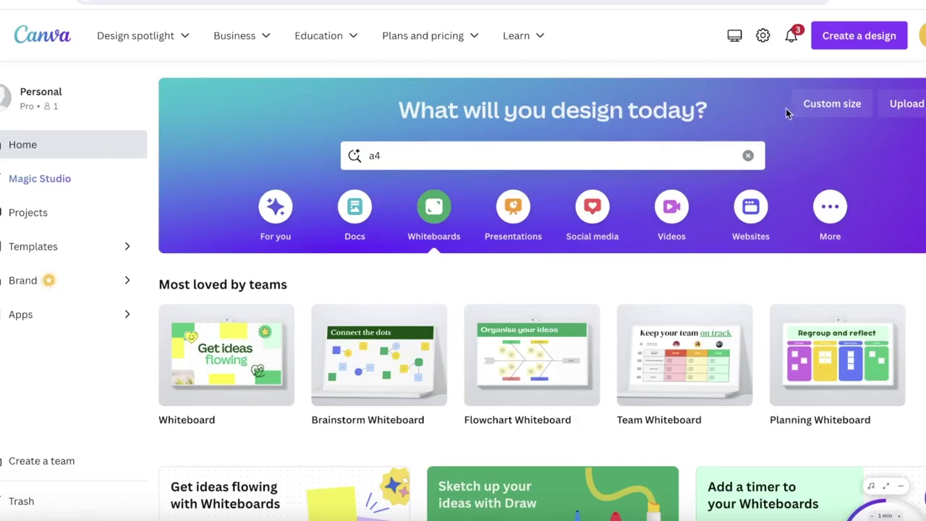
{"action": "left_click", "coordinate": [807, 108]}
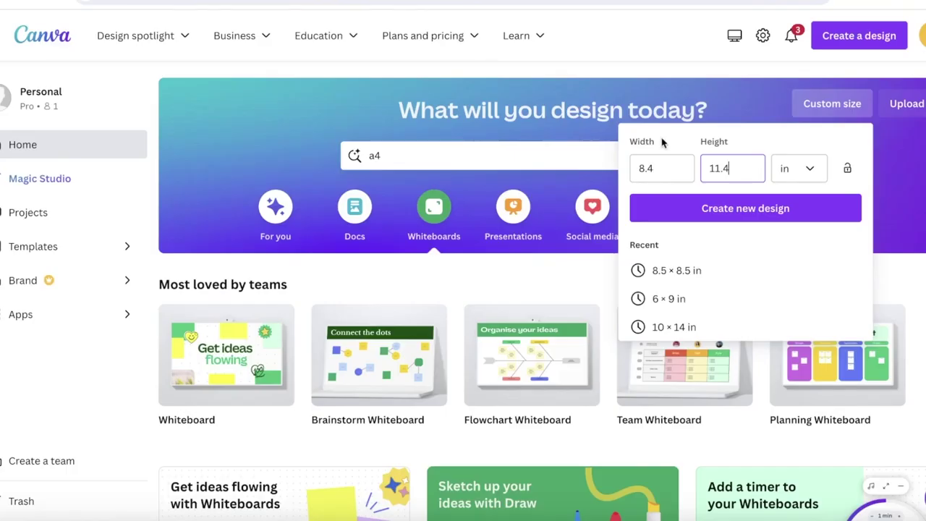
{"action": "left_click", "coordinate": [667, 168]}
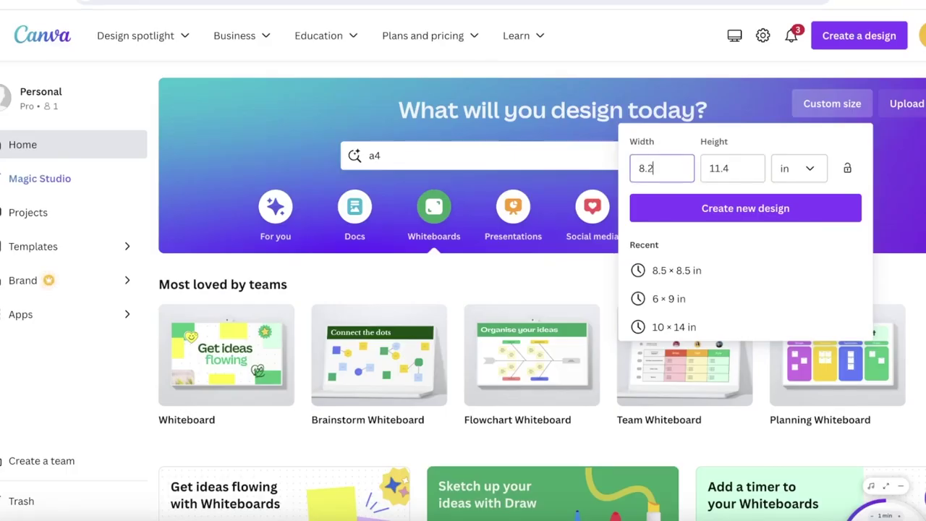
{"action": "key", "text": "BackSpace"}
{"action": "type", "text": "1"}
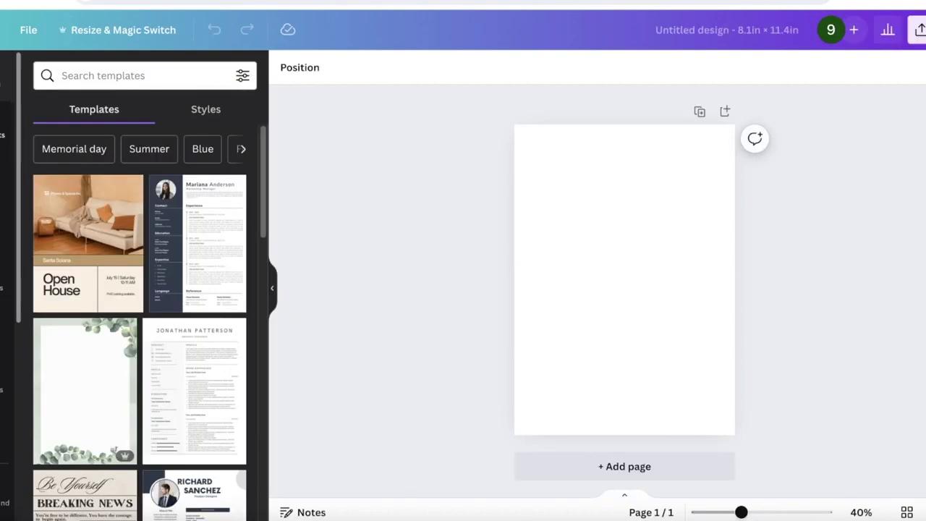
- Add the heading 'WHAT I AM GRATEFUL FOR TODAY' in all capitals
{"action": "left_click", "coordinate": [24, 127]}
{"action": "left_click", "coordinate": [21, 194]}
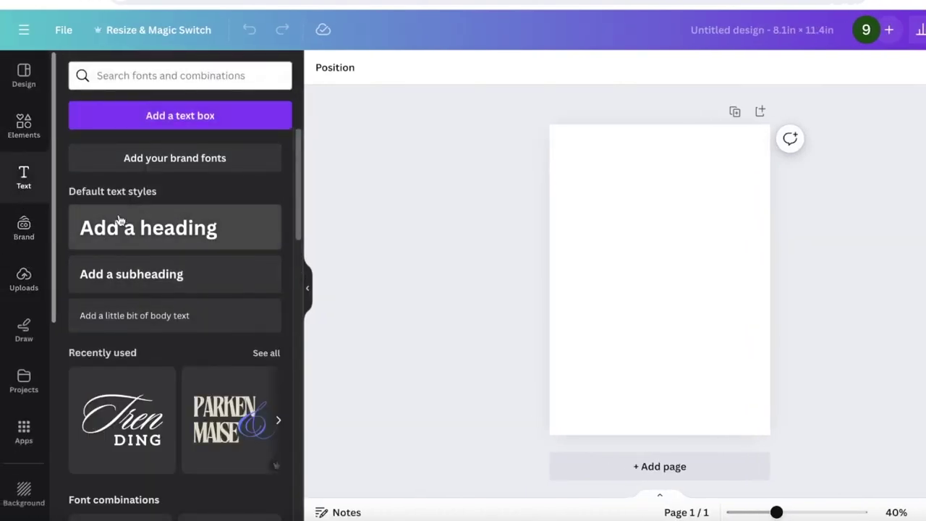
{"action": "left_click", "coordinate": [120, 221]}
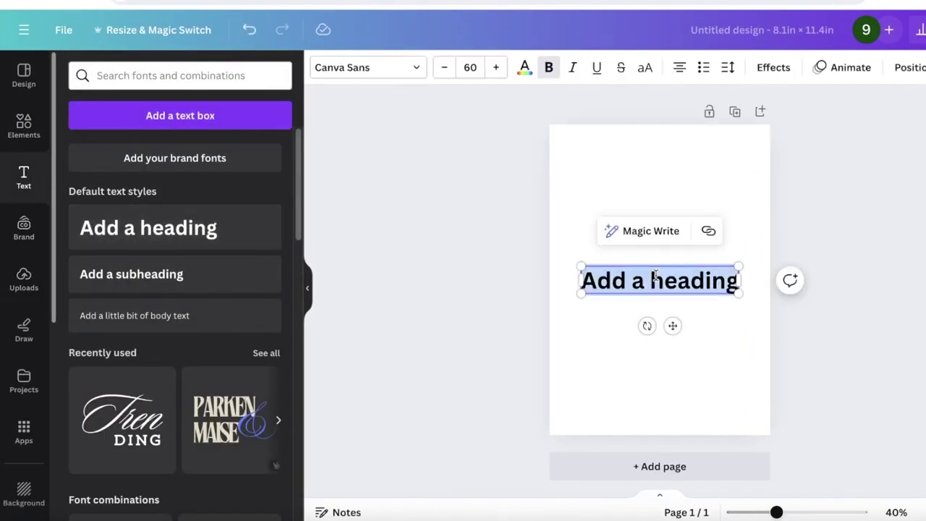
{"action": "type", "text": "My"}
{"action": "key", "text": "BackSpace"}
{"action": "key", "text": "BackSpace"}
{"action": "type", "text": "Whar"}
{"action": "key", "text": "BackSpace"}
{"action": "type", "text": "t I a"}
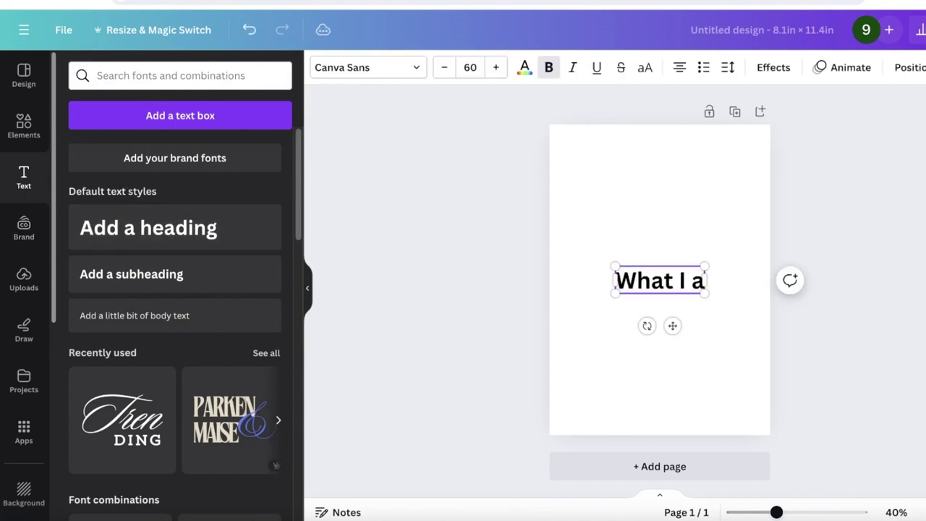
{"action": "type", "text": "m Grateful for Today"}
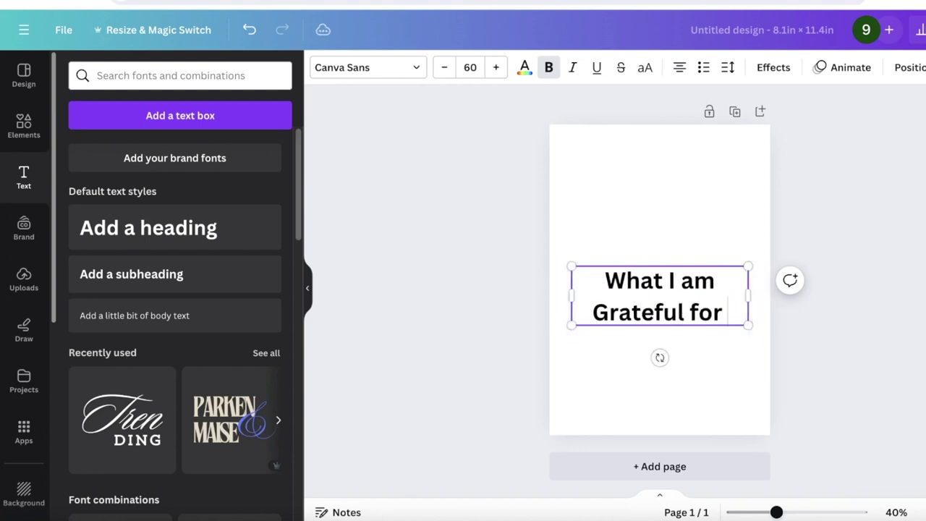
{"action": "key", "text": "shift+Home"}
{"action": "left_click", "coordinate": [644, 68]}
{"action": "left_click", "coordinate": [644, 68]}
{"action": "left_click", "coordinate": [644, 68]}
{"action": "left_click", "coordinate": [699, 211]}
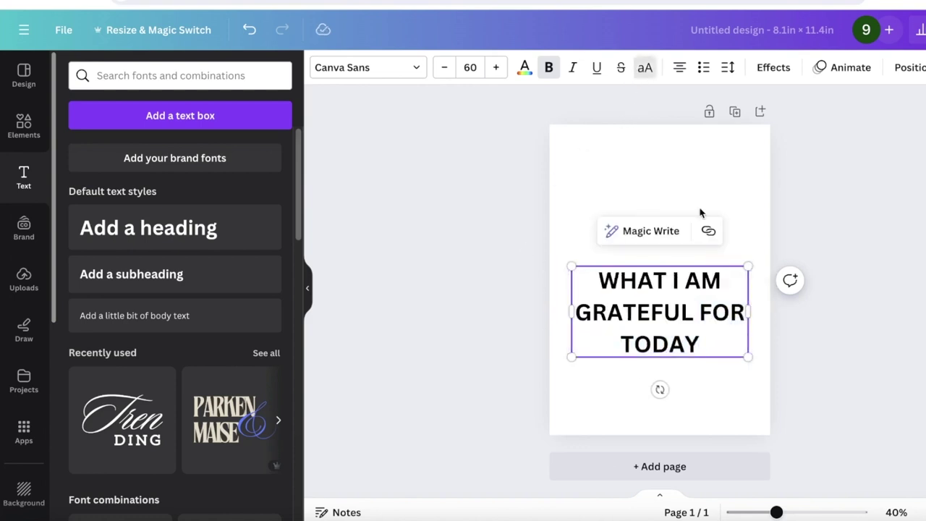
- Widen the heading, shrink it to title size and place it at the top centre
{"action": "left_click", "coordinate": [745, 312]}
{"action": "left_click_drag", "start_coordinate": [749, 312], "coordinate": [697, 264]}
{"action": "left_click", "coordinate": [628, 309]}
{"action": "left_click_drag", "start_coordinate": [631, 284], "coordinate": [660, 275]}
- Add a second heading 'MY DAILY ACT OF KINDNESS' mid-page and space both headings out
{"action": "left_click", "coordinate": [660, 277]}
{"action": "key", "text": "BackSpace"}
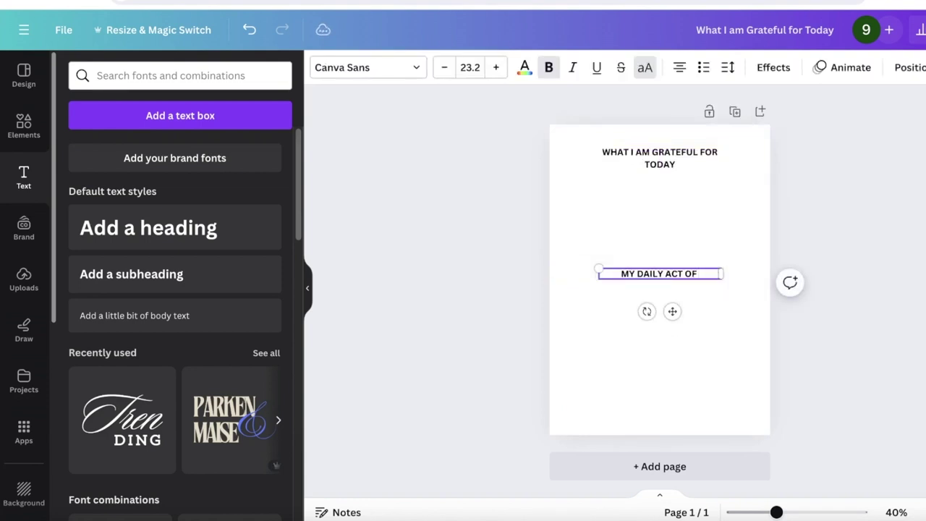
{"action": "type", "text": "MY DAILY ACT OF KINDNESS"}
{"action": "left_click", "coordinate": [660, 158]}
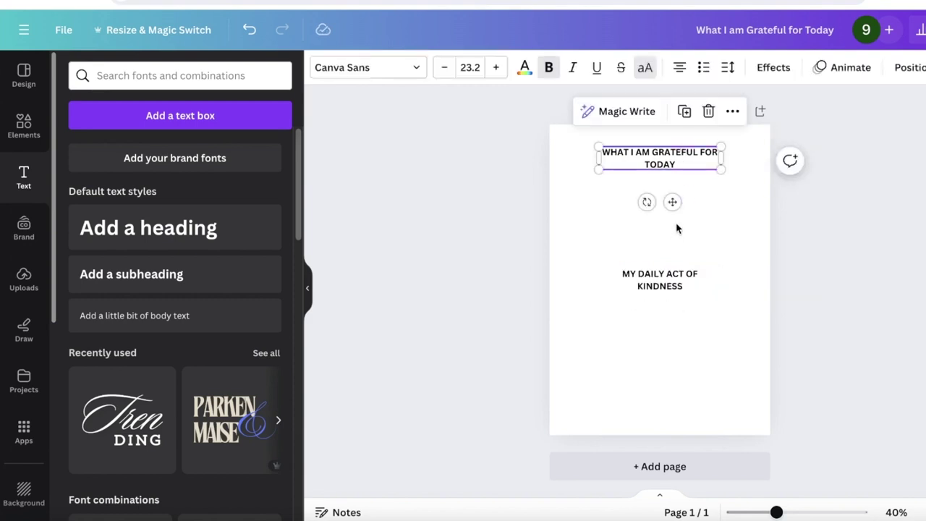
{"action": "left_click_drag", "start_coordinate": [666, 159], "coordinate": [660, 199]}
{"action": "left_click_drag", "start_coordinate": [677, 280], "coordinate": [676, 315]}
- Add a small DATE label at the top-left of the page
{"action": "left_click", "coordinate": [124, 312]}
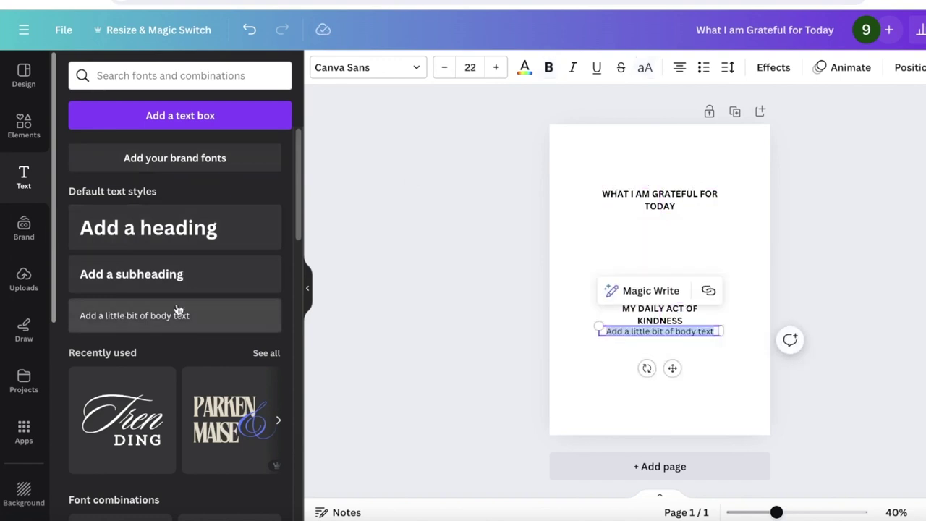
{"action": "type", "text": "DATE"}
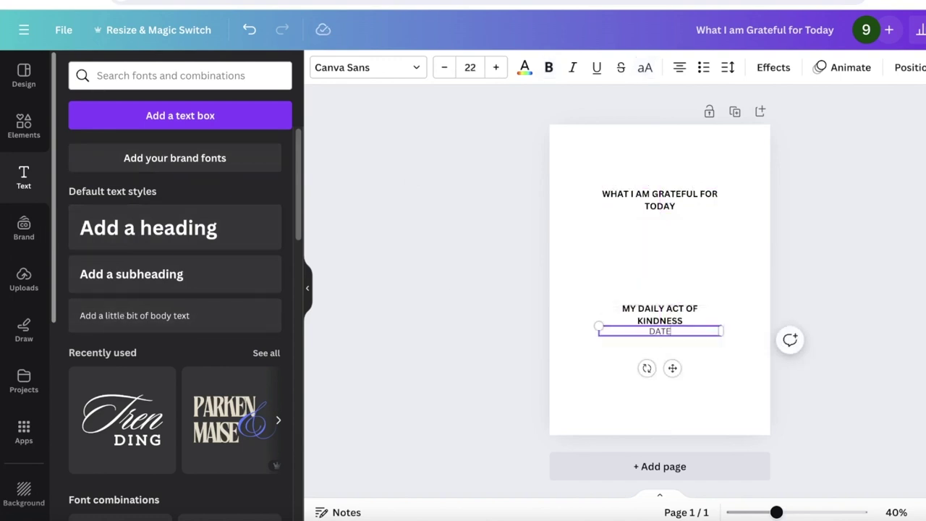
{"action": "left_click_drag", "start_coordinate": [673, 368], "coordinate": [644, 190]}
{"action": "left_click", "coordinate": [869, 205]}
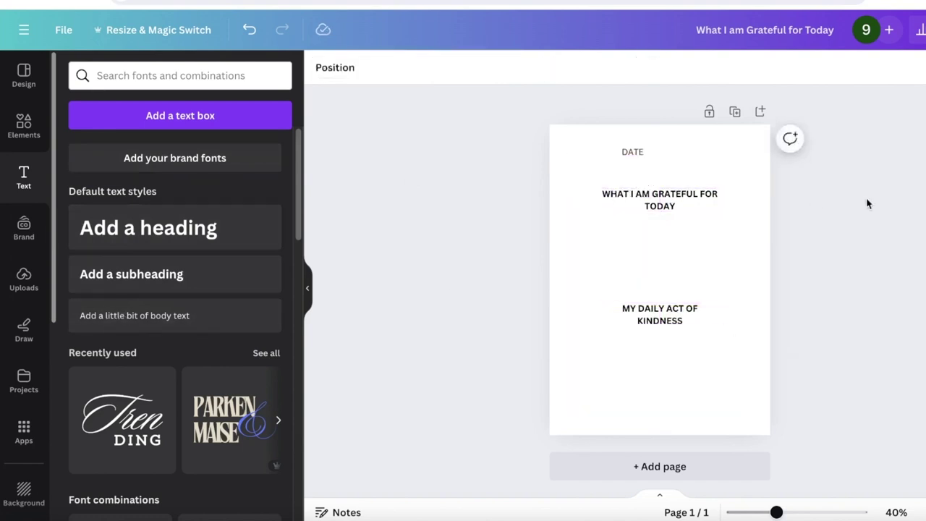
{"action": "left_click_drag", "start_coordinate": [643, 150], "coordinate": [593, 148]}
{"action": "left_click", "coordinate": [834, 212]}
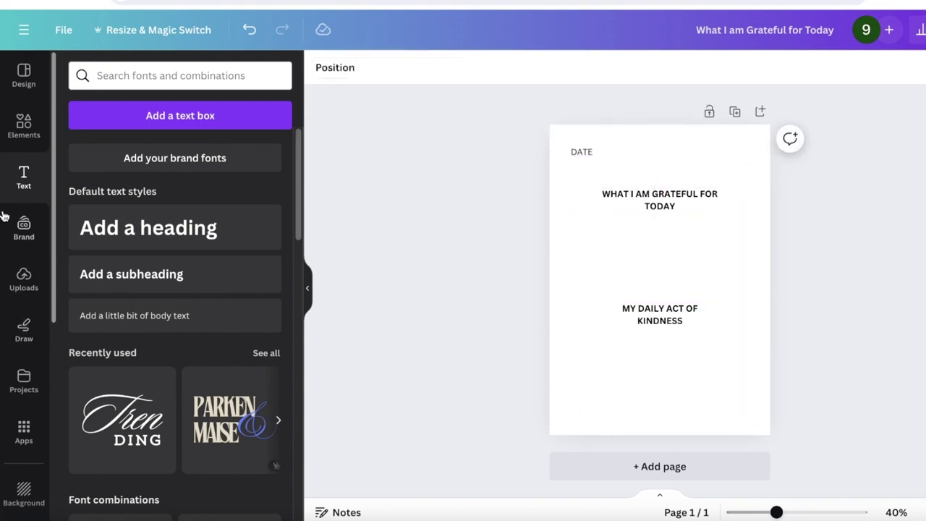
- Add the purple wave graphic and size it as a box over the page's lower half
{"action": "left_click", "coordinate": [21, 127]}
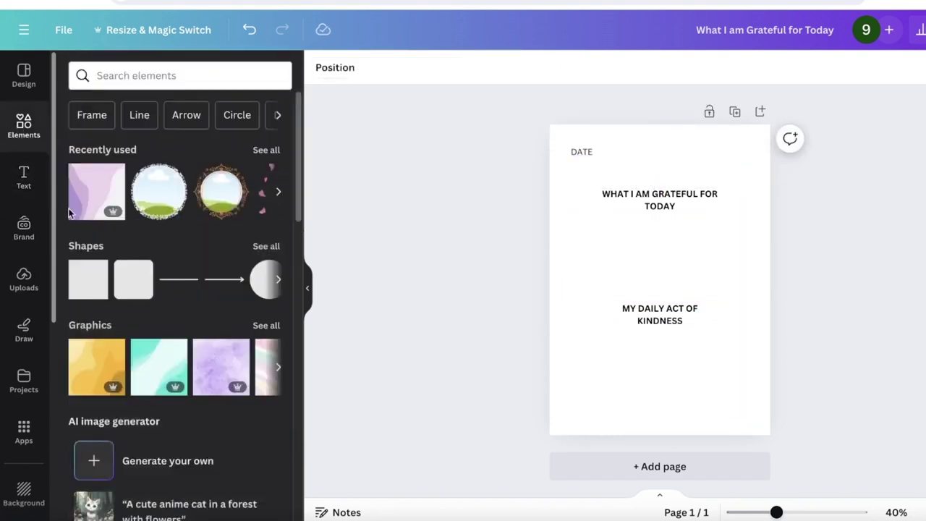
{"action": "left_click", "coordinate": [81, 204]}
{"action": "left_click_drag", "start_coordinate": [624, 258], "coordinate": [635, 331]}
{"action": "left_click_drag", "start_coordinate": [654, 258], "coordinate": [654, 335]}
{"action": "left_click_drag", "start_coordinate": [657, 435], "coordinate": [657, 419]}
- Fade the purple graphic to 34 transparency
{"action": "left_click", "coordinate": [627, 67]}
{"action": "left_click_drag", "start_coordinate": [588, 125], "coordinate": [542, 136]}
{"action": "left_click", "coordinate": [850, 246]}
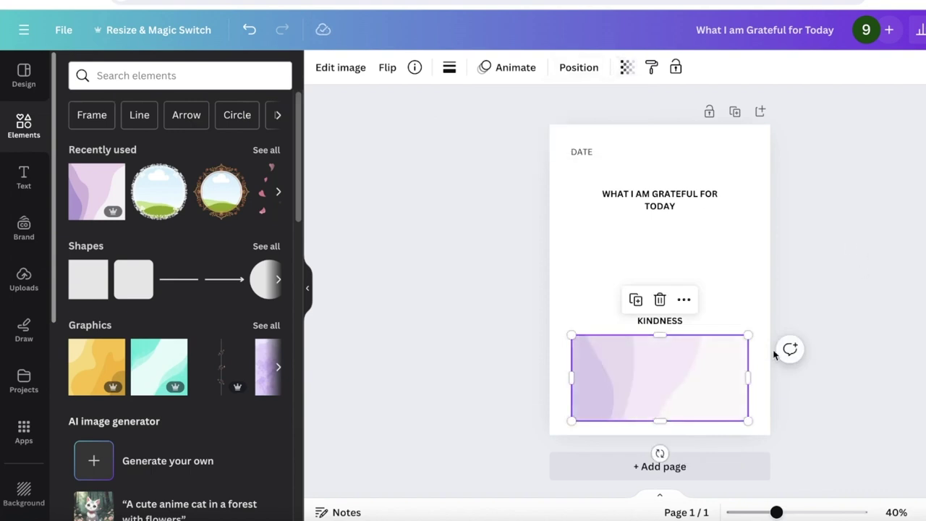
{"action": "left_click", "coordinate": [854, 306]}
- Duplicate the faded graphic and fit the copy beneath the gratitude heading
{"action": "left_click", "coordinate": [684, 385]}
{"action": "key", "text": "ctrl+d"}
{"action": "left_click_drag", "start_coordinate": [684, 380], "coordinate": [679, 254]}
{"action": "left_click_drag", "start_coordinate": [655, 299], "coordinate": [658, 279]}
{"action": "left_click_drag", "start_coordinate": [676, 238], "coordinate": [676, 240]}
{"action": "left_click", "coordinate": [896, 243]}
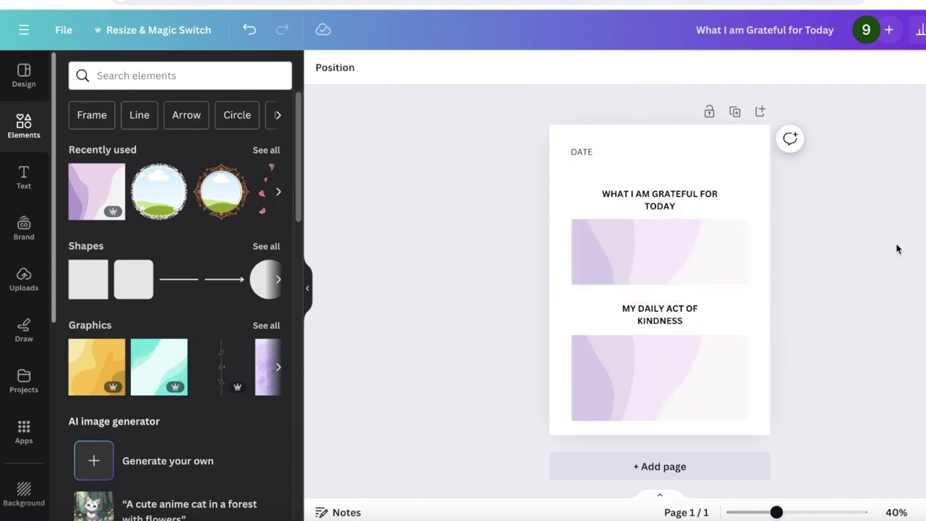
- Add a straight line inside the upper purple box and adjust its length
{"action": "left_click", "coordinate": [188, 286]}
{"action": "left_click_drag", "start_coordinate": [674, 312], "coordinate": [641, 267]}
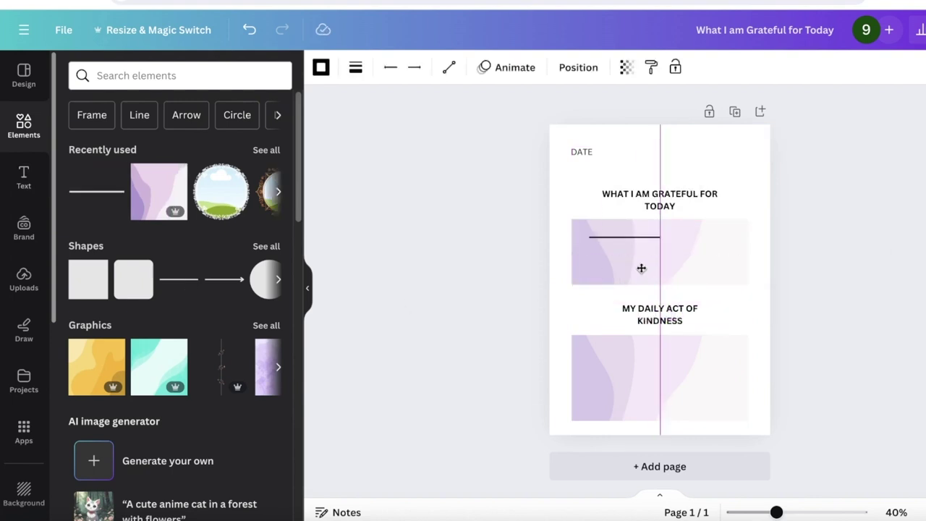
{"action": "left_click_drag", "start_coordinate": [642, 235], "coordinate": [724, 236]}
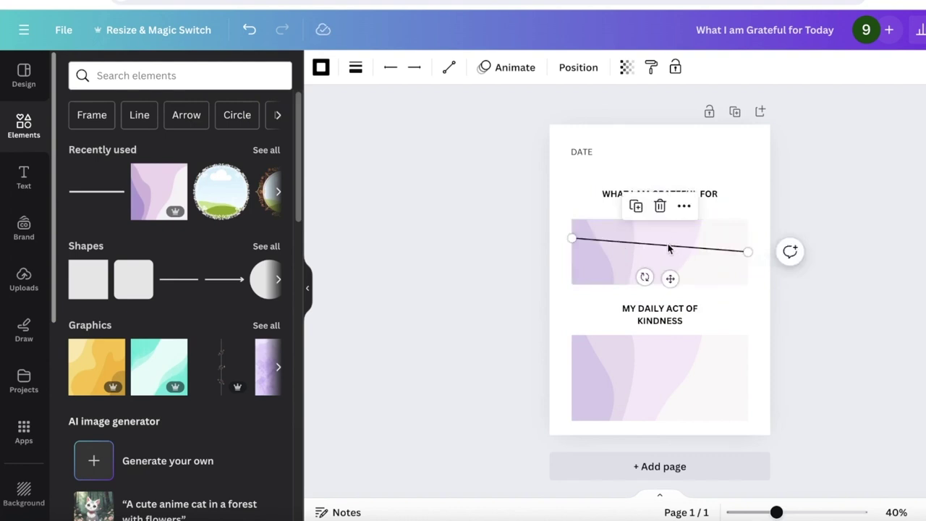
{"action": "left_click", "coordinate": [683, 210]}
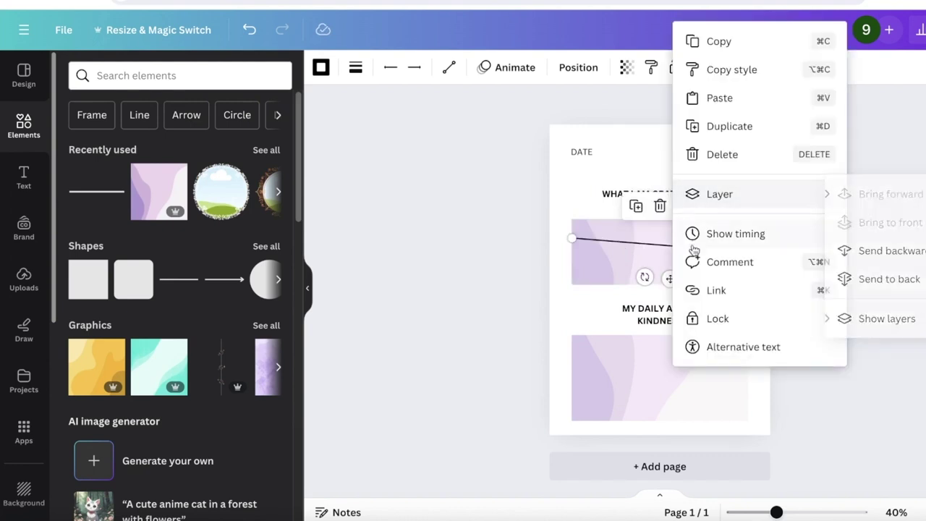
{"action": "left_click", "coordinate": [748, 250]}
{"action": "left_click_drag", "start_coordinate": [748, 251], "coordinate": [630, 244]}
- Add another horizontal line stretched across the full width of the upper box
{"action": "left_click", "coordinate": [179, 279]}
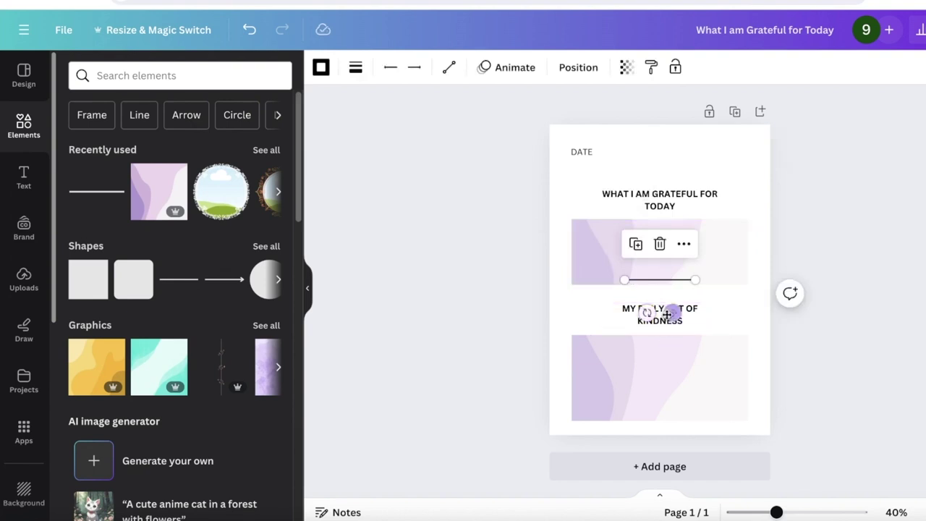
{"action": "left_click_drag", "start_coordinate": [670, 312], "coordinate": [672, 285]}
{"action": "left_click_drag", "start_coordinate": [694, 250], "coordinate": [732, 250]}
{"action": "left_click_drag", "start_coordinate": [624, 251], "coordinate": [571, 251]}
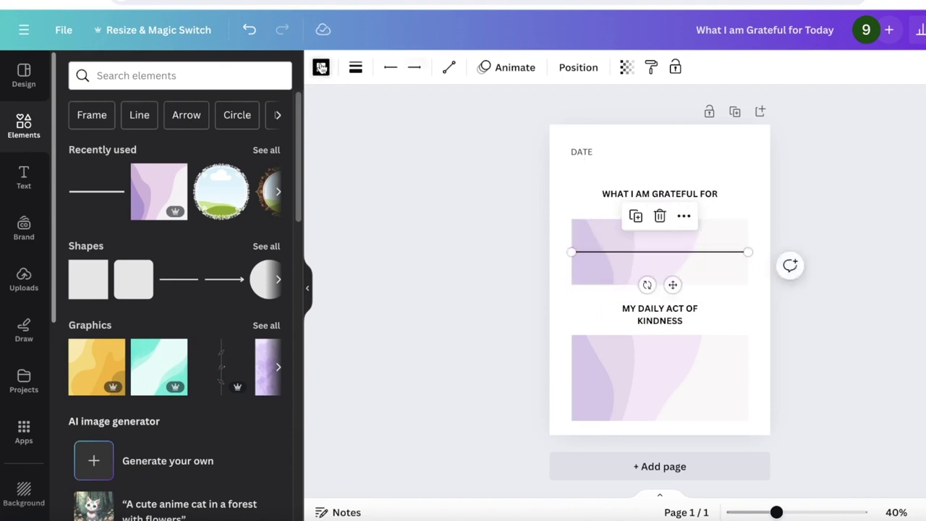
- Colour the line grey #707070
{"action": "left_click", "coordinate": [321, 67]}
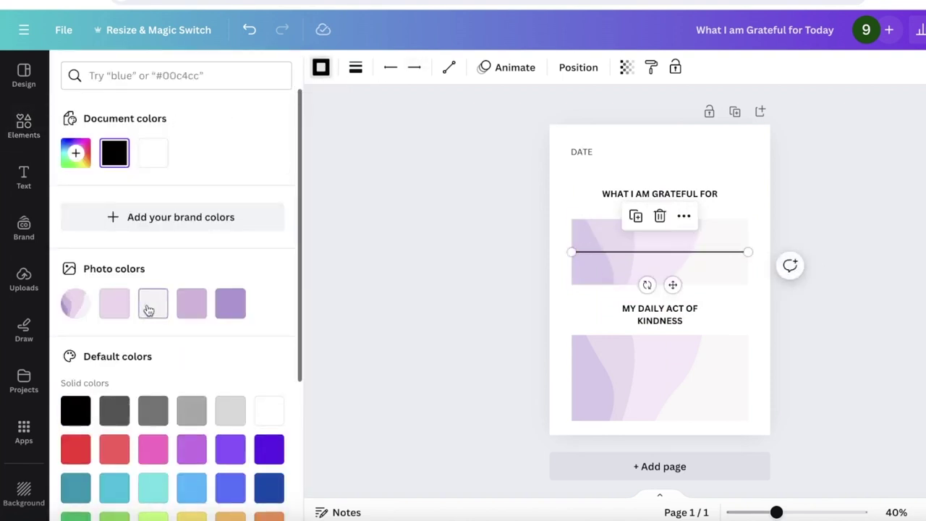
{"action": "left_click", "coordinate": [148, 309]}
{"action": "left_click", "coordinate": [76, 152]}
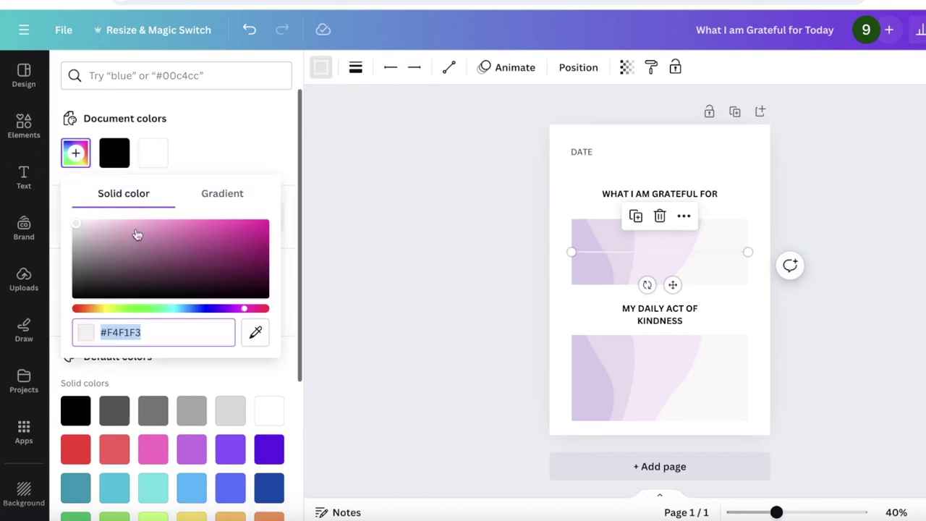
{"action": "left_click_drag", "start_coordinate": [84, 285], "coordinate": [66, 262]}
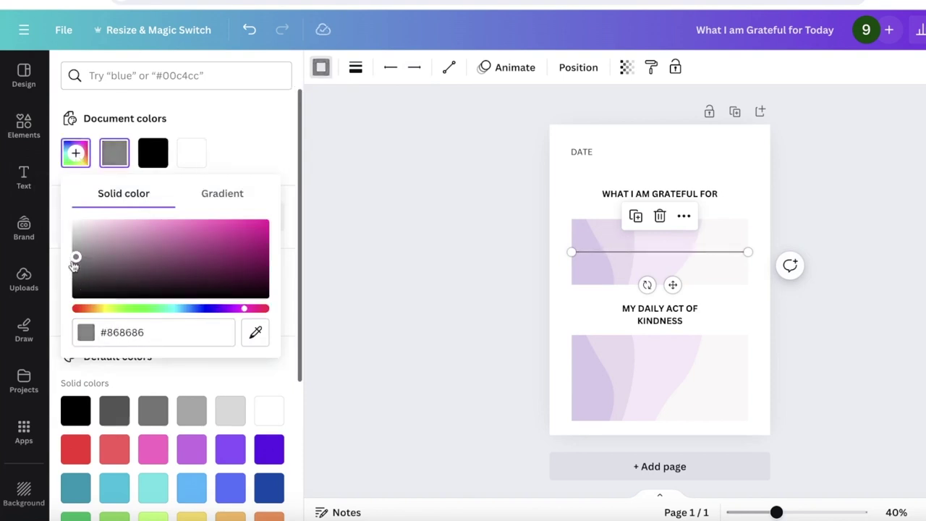
- Position the grey line in the box just below the gratitude heading
{"action": "left_click_drag", "start_coordinate": [673, 284], "coordinate": [672, 287]}
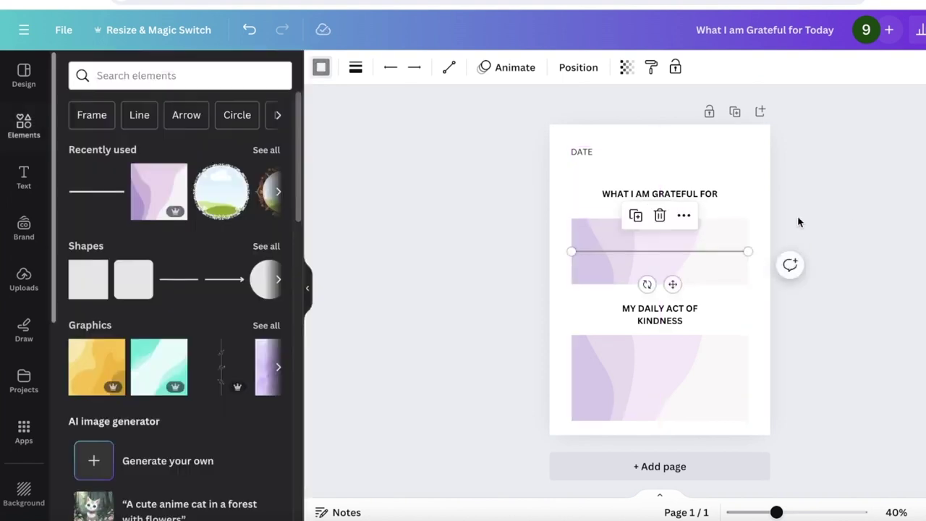
{"action": "left_click", "coordinate": [834, 180]}
{"action": "left_click", "coordinate": [673, 255]}
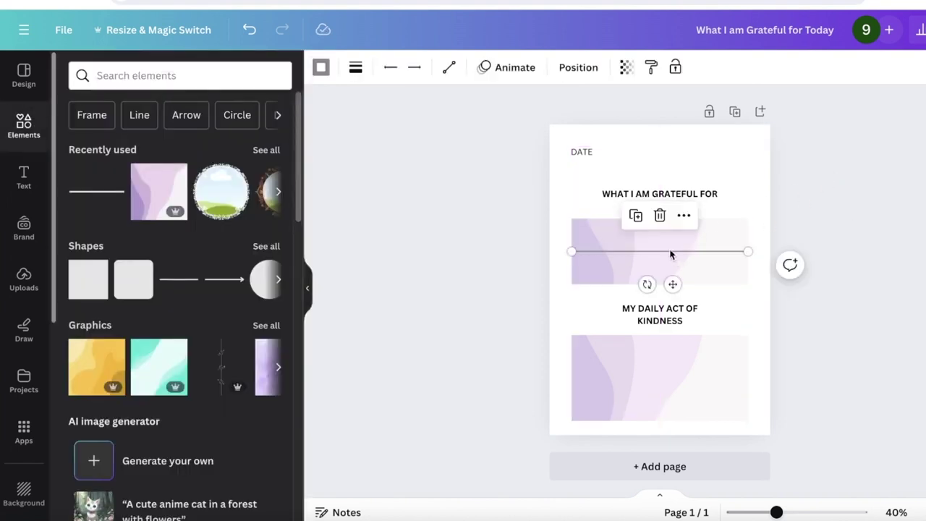
{"action": "left_click_drag", "start_coordinate": [671, 254], "coordinate": [675, 293]}
{"action": "left_click", "coordinate": [918, 254]}
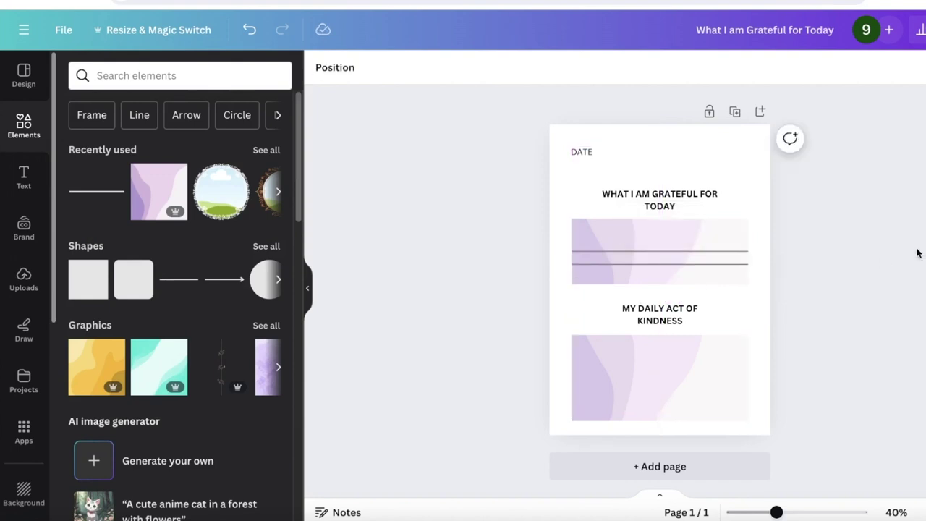
- Duplicate the journal page until the design has 10 identical pages
{"action": "left_click", "coordinate": [732, 113]}
{"action": "key", "text": "ctrl+z"}
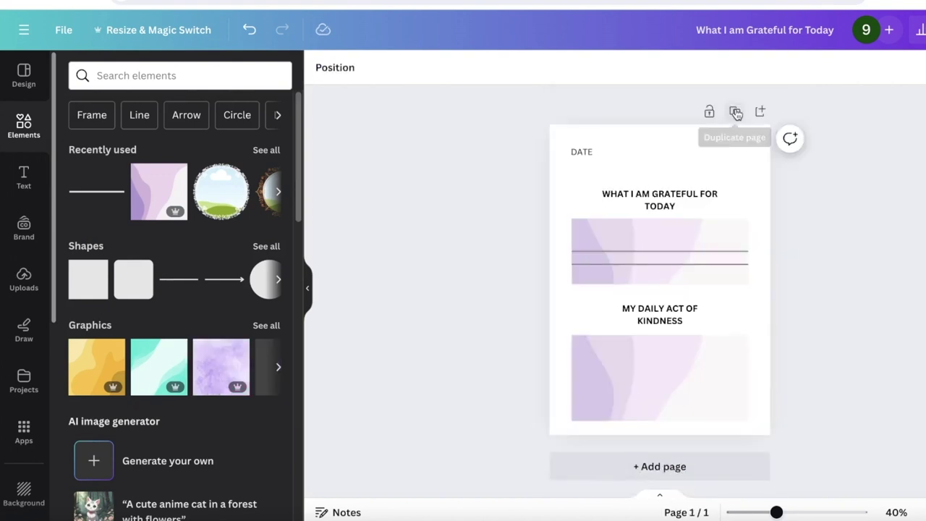
{"action": "left_click", "coordinate": [736, 113]}
{"action": "key", "text": "ctrl+z"}
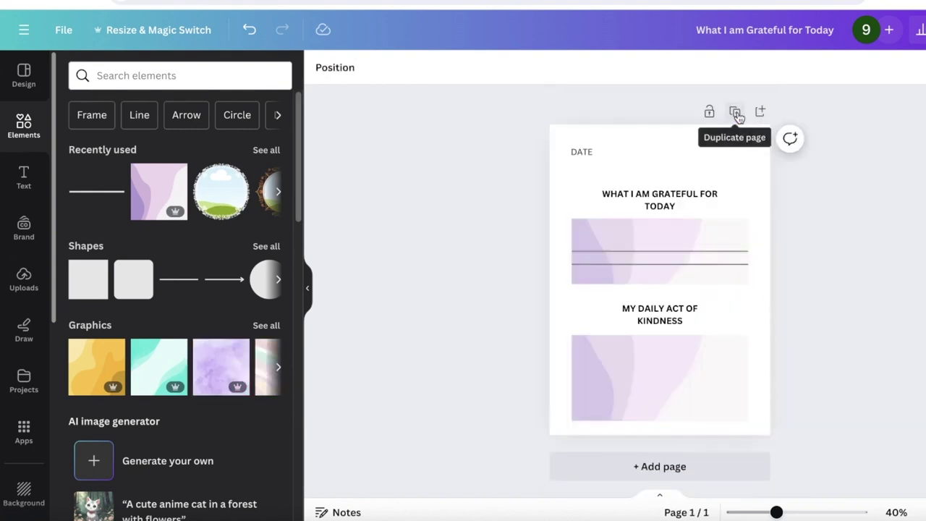
{"action": "left_click", "coordinate": [736, 114]}
{"action": "left_click", "coordinate": [715, 114]}
{"action": "left_click", "coordinate": [716, 114]}
{"action": "left_click", "coordinate": [716, 114]}
{"action": "left_click", "coordinate": [716, 114]}
{"action": "left_click", "coordinate": [716, 114]}
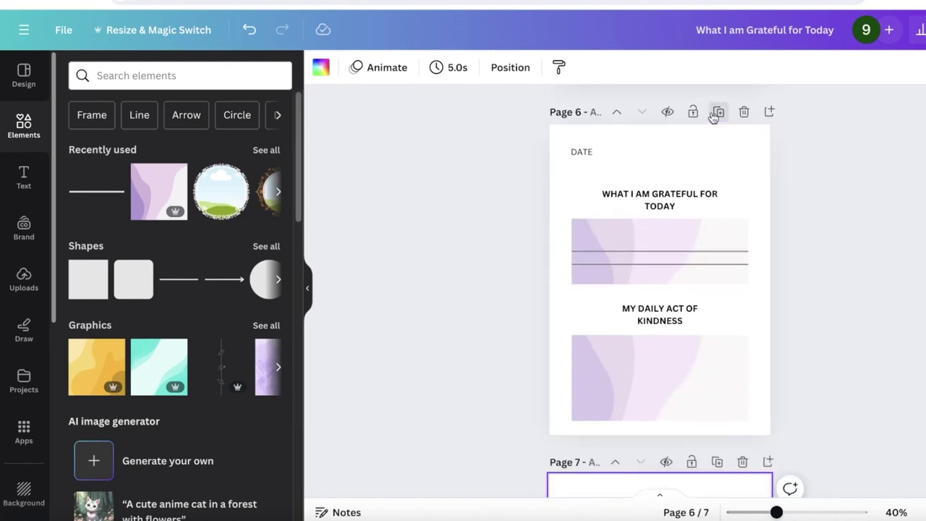
{"action": "left_click", "coordinate": [715, 114]}
{"action": "left_click", "coordinate": [715, 114]}
{"action": "left_click", "coordinate": [716, 114]}
- Download the whole design as a PDF Print file
{"action": "left_click", "coordinate": [925, 30]}
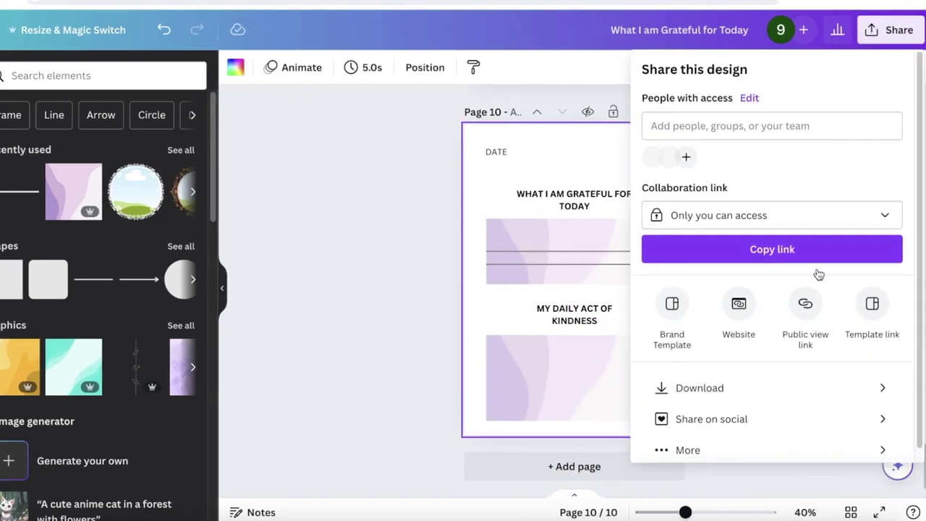
{"action": "left_click", "coordinate": [721, 211]}
{"action": "left_click", "coordinate": [766, 217]}
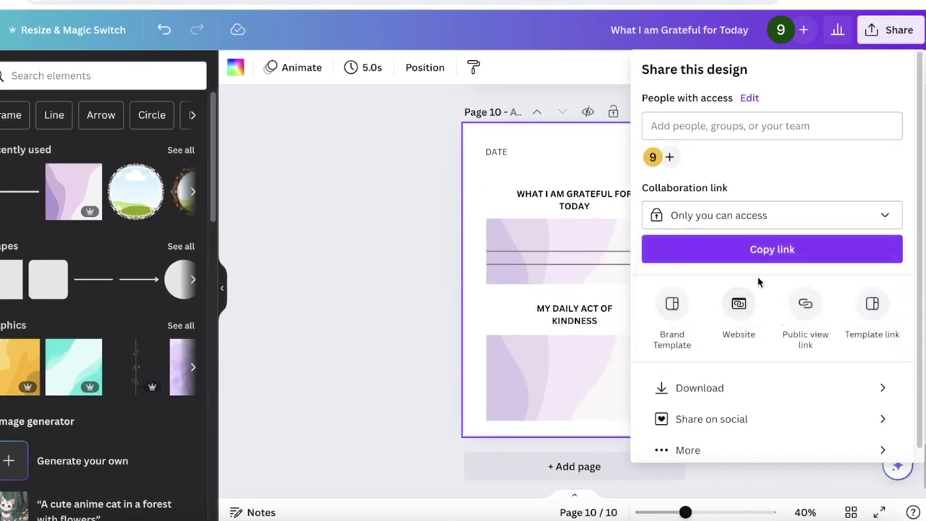
{"action": "left_click", "coordinate": [708, 389]}
{"action": "left_click", "coordinate": [729, 133]}
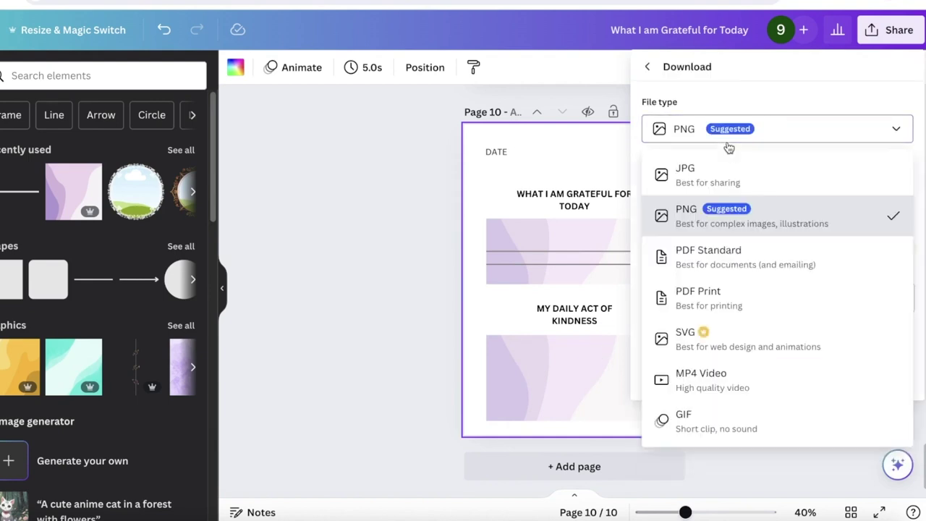
{"action": "left_click", "coordinate": [728, 293]}
{"action": "left_click", "coordinate": [742, 379]}
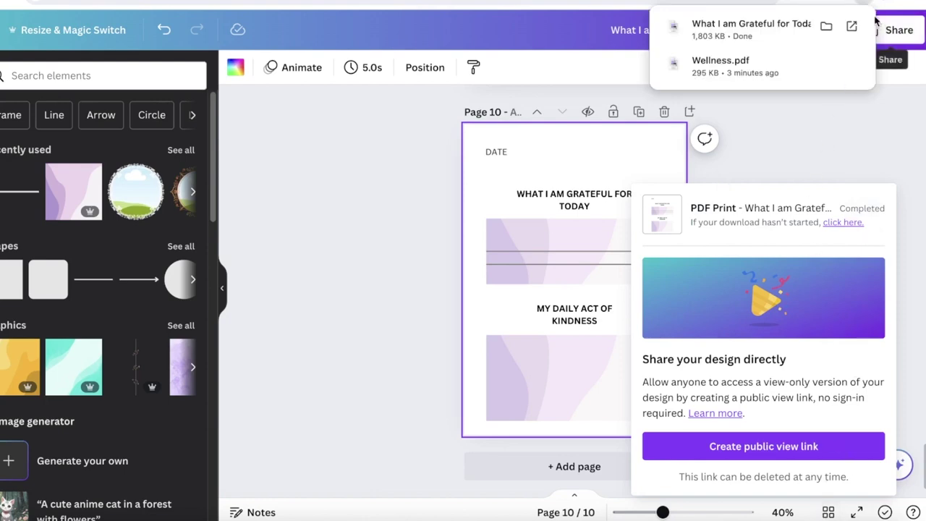
- Dismiss the download notice, then open the Gratitude Journal Notebook from Amazon's Frequently bought together
{"action": "left_click", "coordinate": [863, 159]}
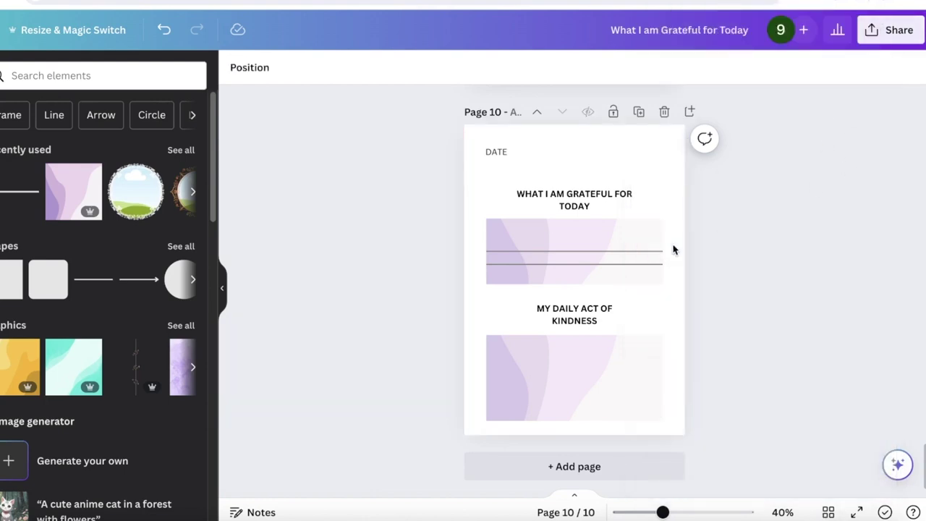
{"action": "scroll", "coordinate": [633, 282], "scroll_direction": "up", "scroll_amount": 20}
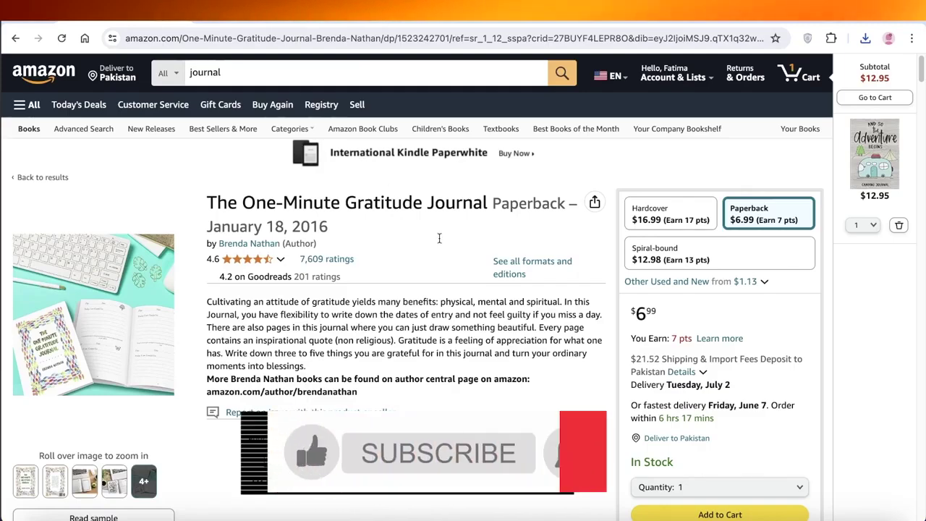
{"action": "scroll", "coordinate": [492, 316], "scroll_direction": "down", "scroll_amount": 10}
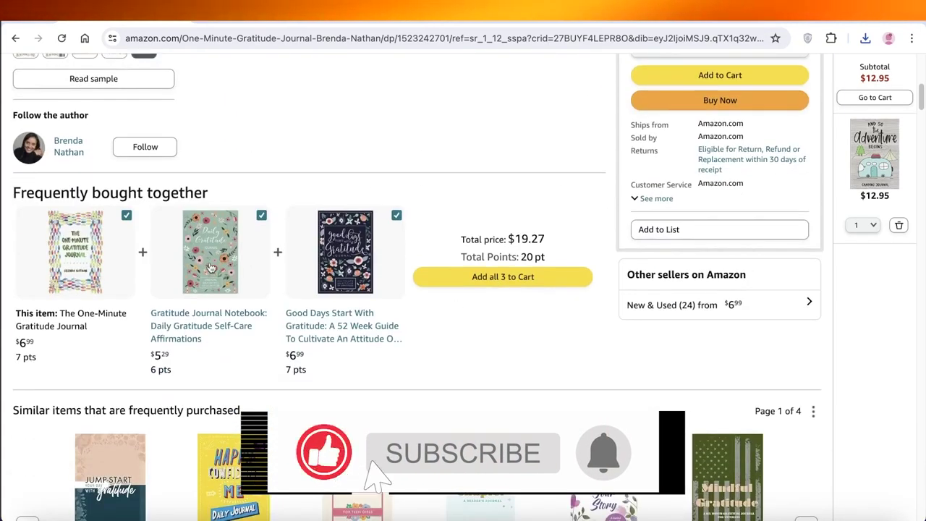
{"action": "left_click", "coordinate": [212, 269]}
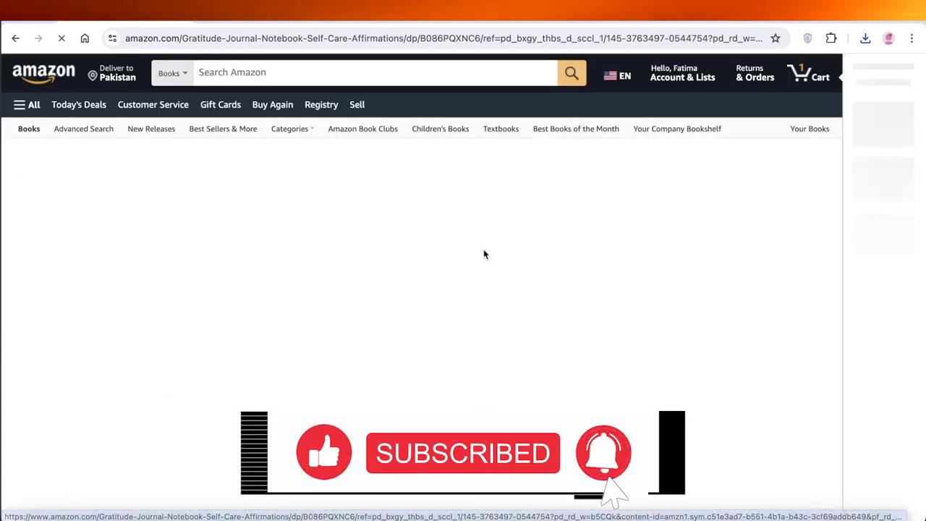